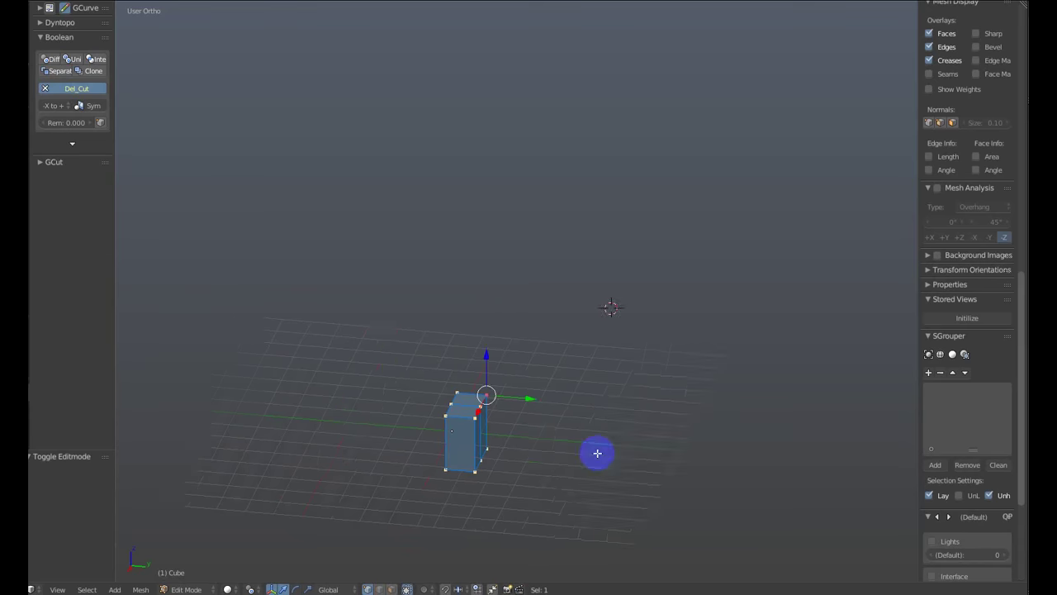
In face select and Right view, draw a grease-pencil guide stroke rising from the cube.
key("ctrl+3")
key("KP_3")
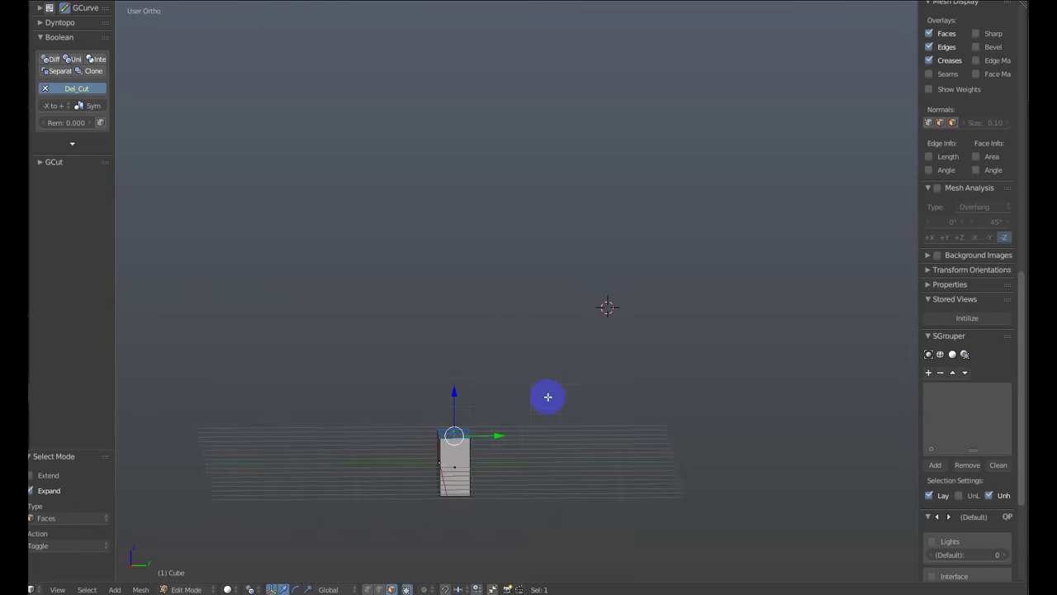
mouse_move(534, 405)
middle_mouse_down("shift")
mouse_move(441, 389)
mouse_move(352, 431)
middle_mouse_up("shift")
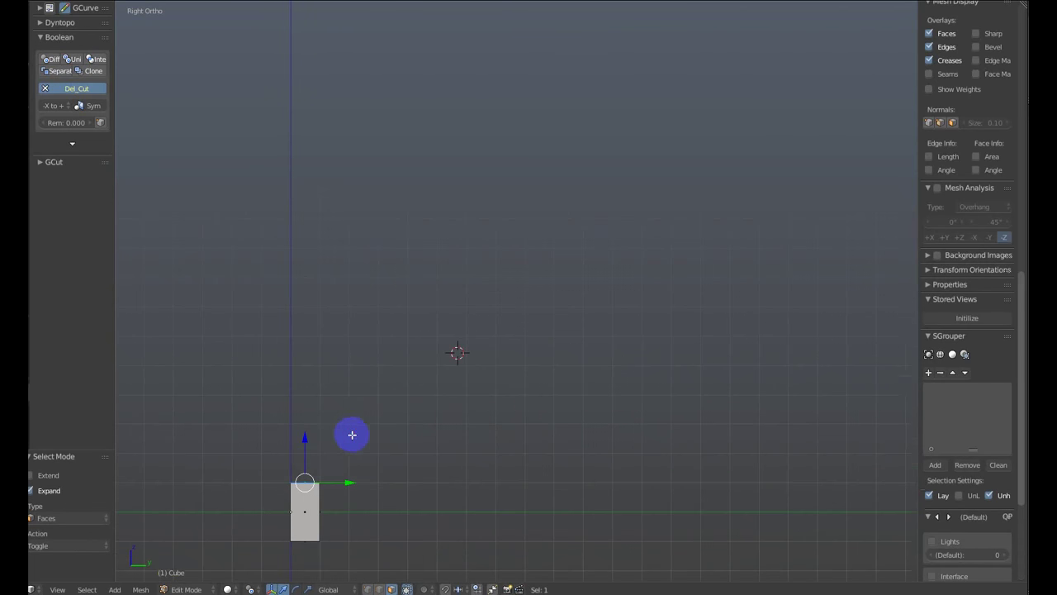
key("d")
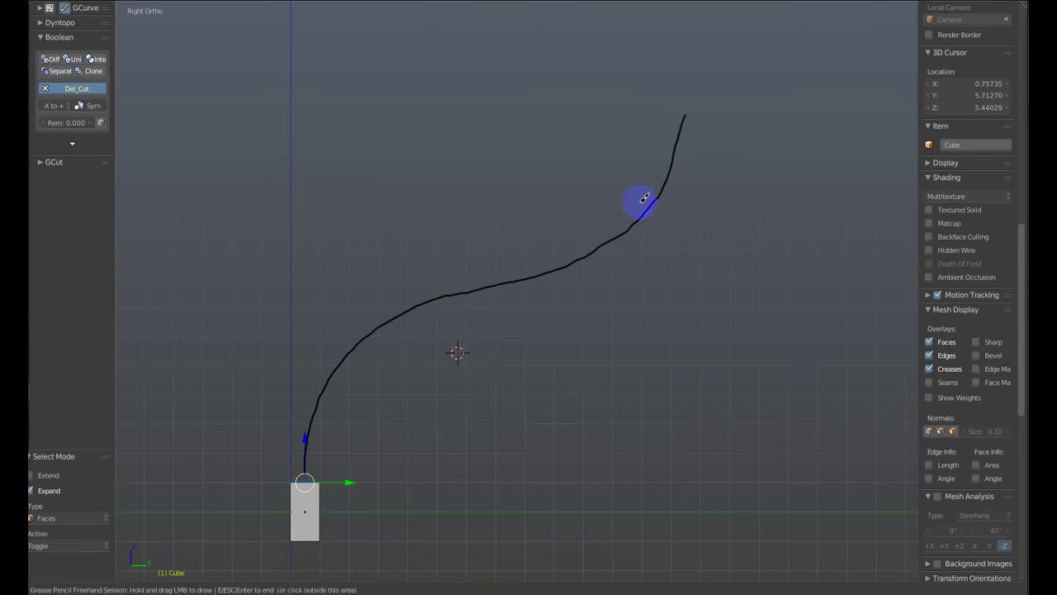
key("Escape")
mouse_move(644, 198)
middle_mouse_down()
mouse_move(641, 295)
mouse_move(652, 316)
middle_mouse_up()
Extrude the cube's top face into a curving tube along the stroke with EA_Curve.
key("q")
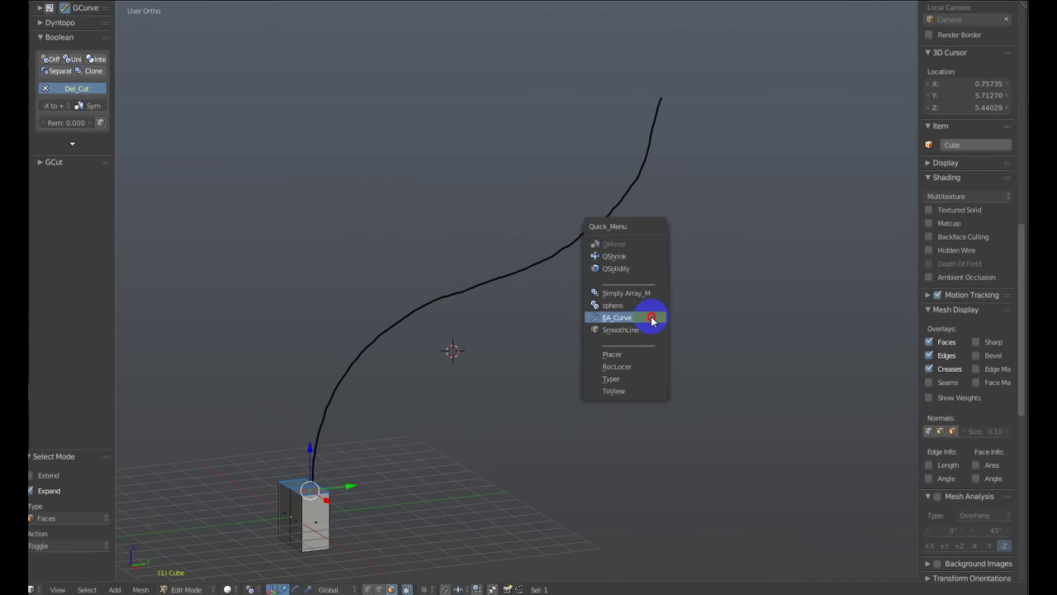
left_click(652, 319)
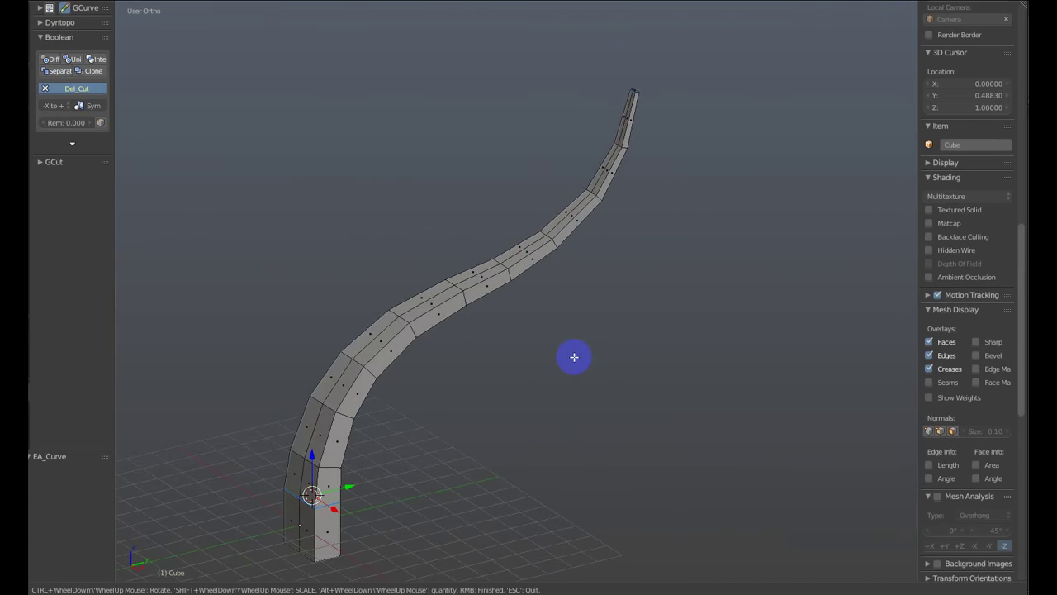
mouse_move(574, 357)
middle_mouse_down()
mouse_move(620, 387)
mouse_move(570, 372)
mouse_move(537, 344)
mouse_move(507, 342)
middle_mouse_up()
Confirm the trunk extrusion and draw a new stroke rising from the trunk's upper side.
right_click(507, 342)
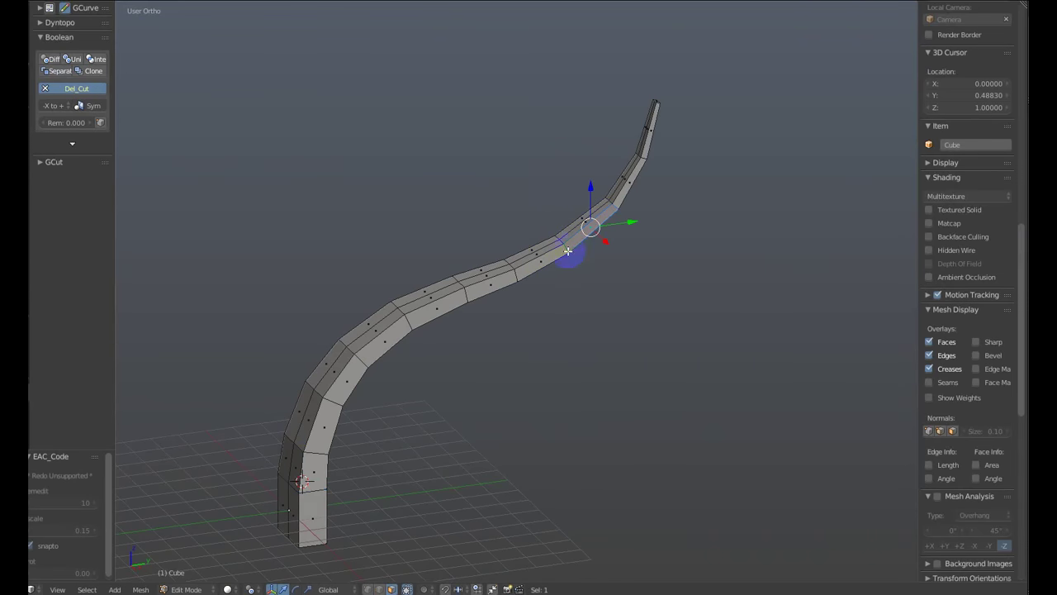
mouse_move(568, 251)
middle_mouse_down()
mouse_move(538, 361)
mouse_move(625, 366)
mouse_move(632, 354)
mouse_move(563, 316)
middle_mouse_up()
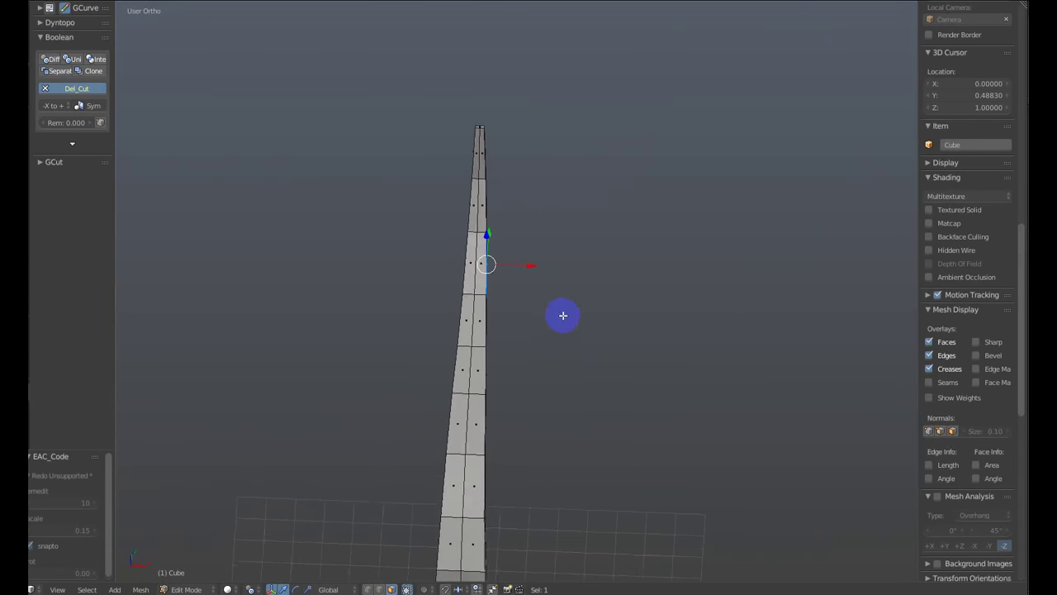
key("d")
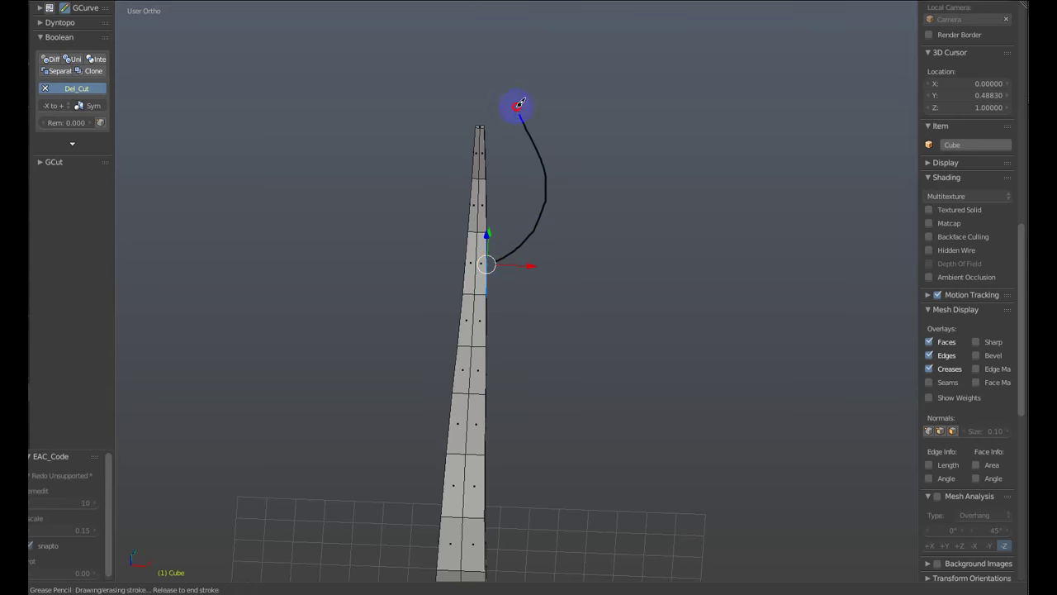
left_click_drag(518, 103, 511, 77)
Extrude a hooked side branch along the stroke with EA_Curve, then select a lower trunk face.
key("w")
left_click(642, 160)
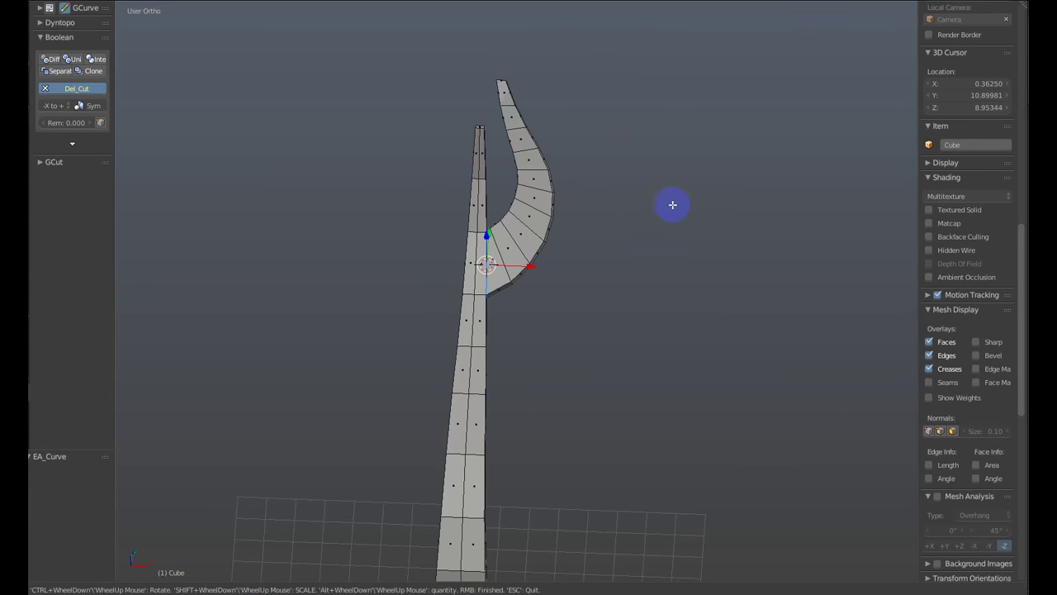
mouse_move(657, 233)
middle_mouse_down()
mouse_move(632, 212)
mouse_move(604, 342)
mouse_move(517, 309)
mouse_move(482, 352)
mouse_move(540, 392)
mouse_move(551, 382)
middle_mouse_up()
right_click(483, 328)
right_click(482, 329)
Draw a stroke from the lower face and extrude a branch along it with EA_Curve.
key("d")
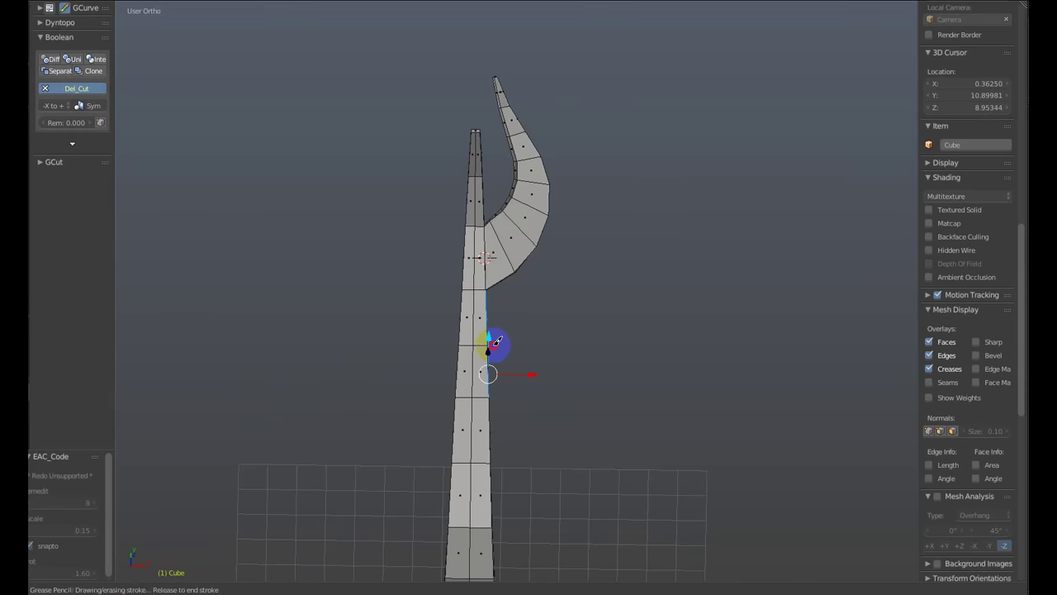
key("Escape")
middle_click_drag(670, 199, 600, 180)
key("q")
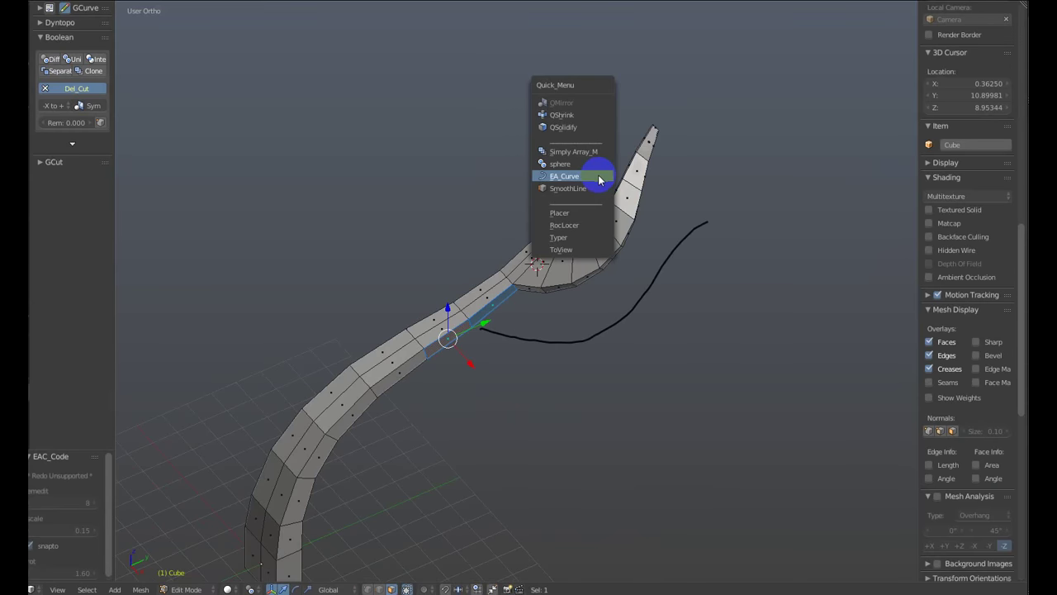
left_click(600, 175)
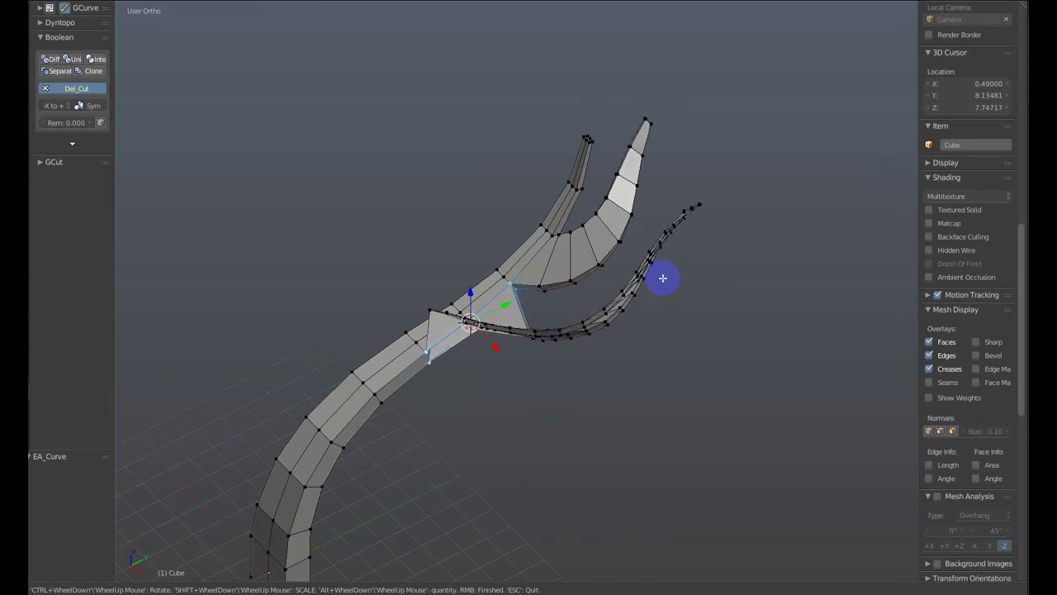
mouse_move(630, 299)
middle_mouse_down()
mouse_move(623, 319)
mouse_move(689, 337)
mouse_move(639, 303)
mouse_move(606, 338)
mouse_move(556, 314)
mouse_move(641, 366)
mouse_move(591, 352)
middle_mouse_up()
right_click(589, 351)
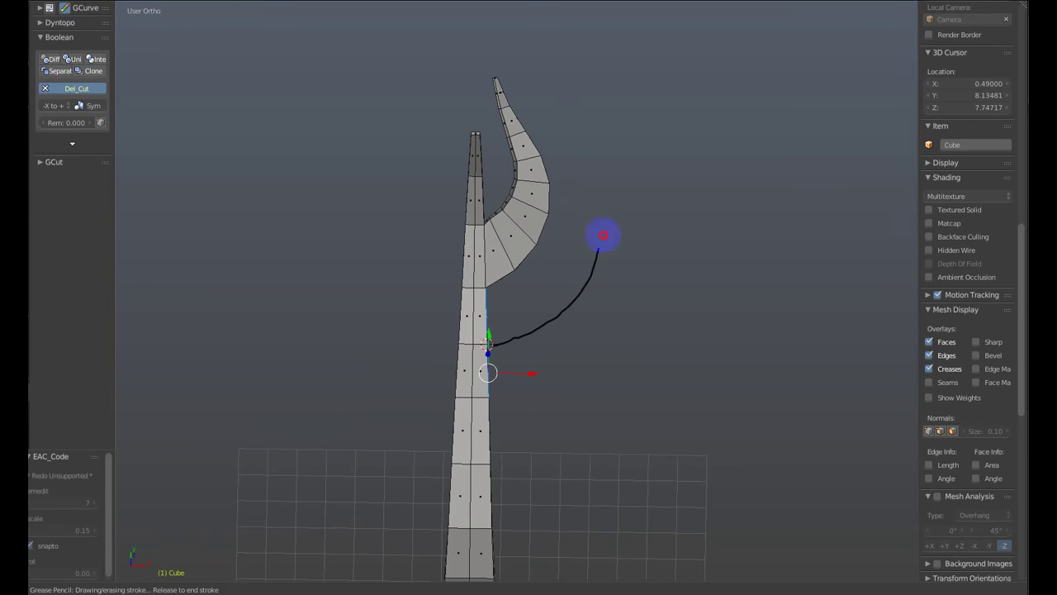
Redo the lower branch along a redrawn stroke, adjust its shape, then select a lower trunk spot.
key("Return")
left_click(727, 229)
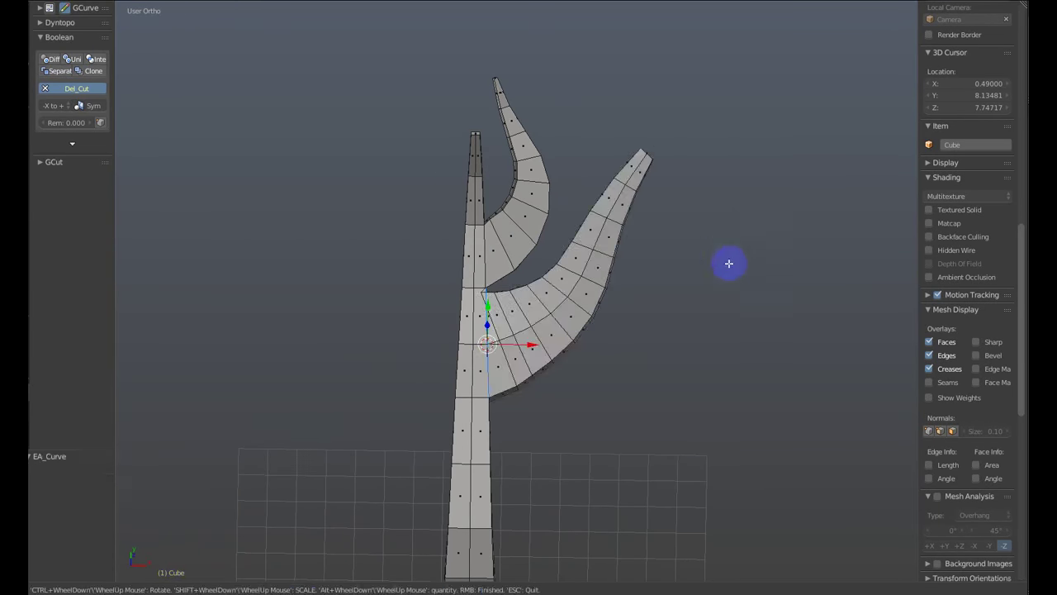
mouse_move(729, 261)
middle_mouse_down()
mouse_move(686, 234)
mouse_move(687, 244)
mouse_move(636, 247)
mouse_move(655, 273)
middle_mouse_up()
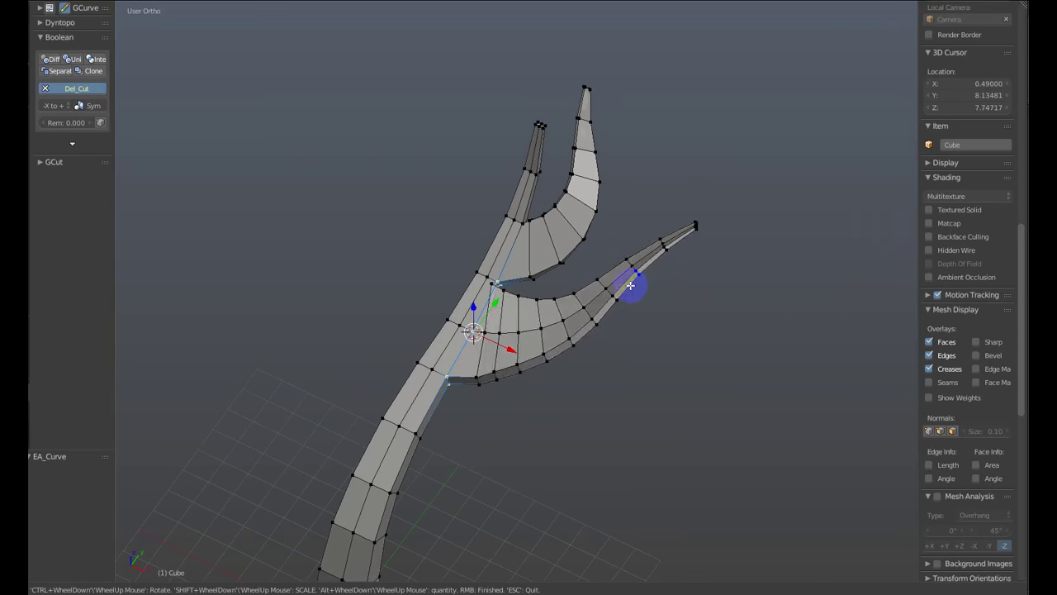
left_click(630, 285)
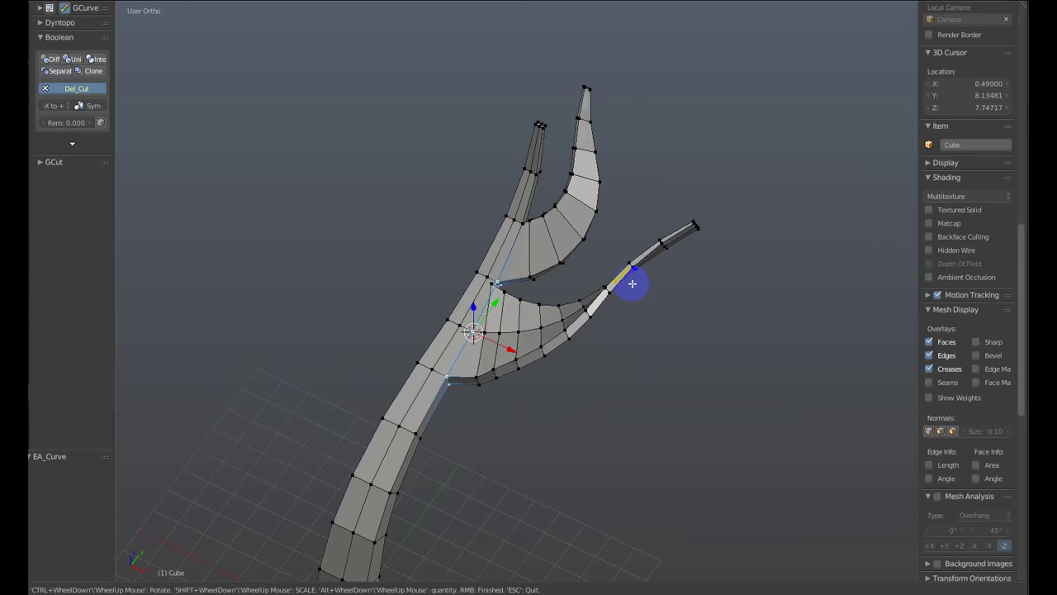
mouse_move(632, 284)
middle_mouse_down()
mouse_move(732, 264)
mouse_move(677, 222)
mouse_move(618, 361)
mouse_move(477, 380)
mouse_move(493, 378)
mouse_move(470, 368)
mouse_move(543, 405)
mouse_move(542, 418)
mouse_move(623, 372)
mouse_move(559, 408)
middle_mouse_up()
right_click(483, 375)
right_click(462, 358)
Extrude a third branch from the lower trunk along a new stroke, then select a face near the base.
key("d")
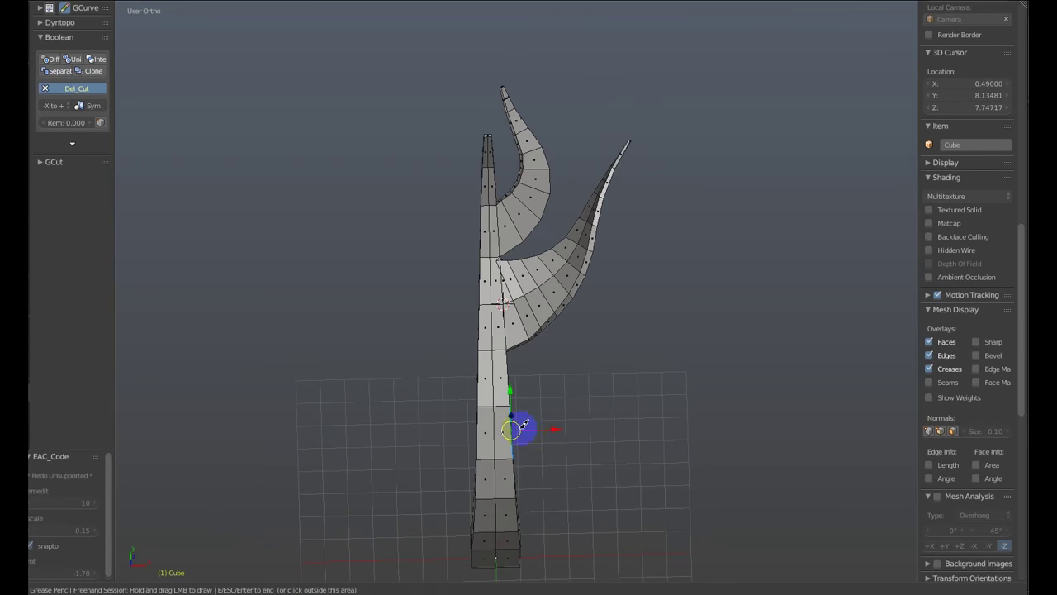
key("Return")
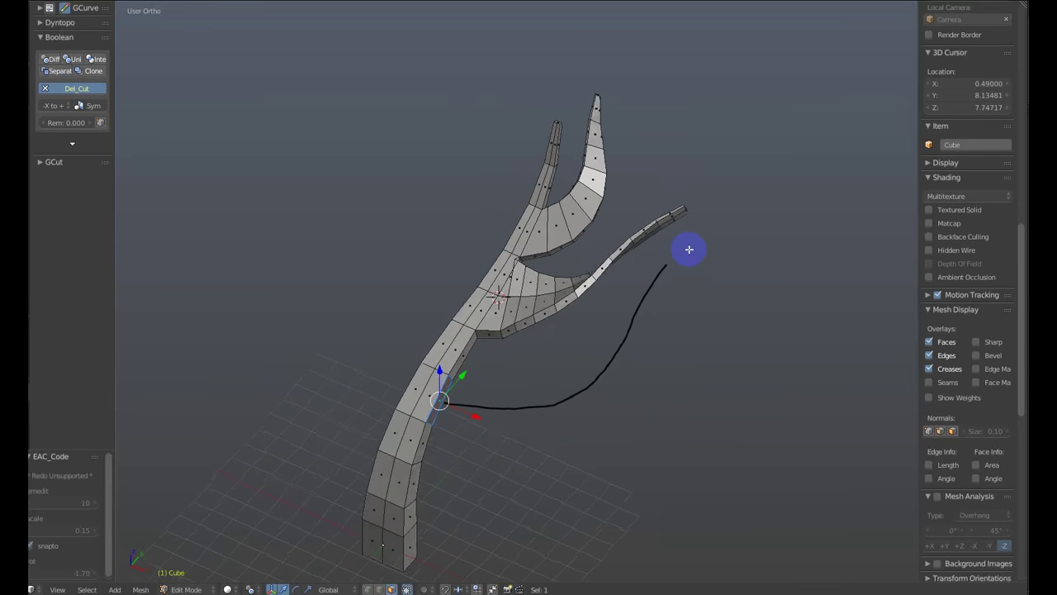
key("w")
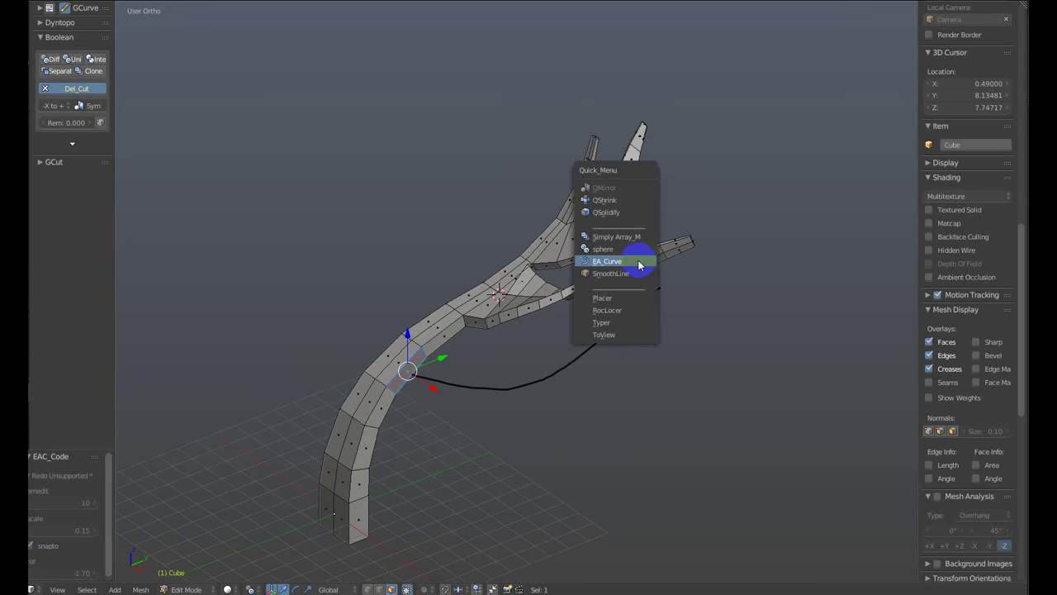
left_click(637, 260)
mouse_move(688, 275)
middle_mouse_down()
mouse_move(713, 226)
mouse_move(689, 262)
mouse_move(687, 311)
middle_mouse_up()
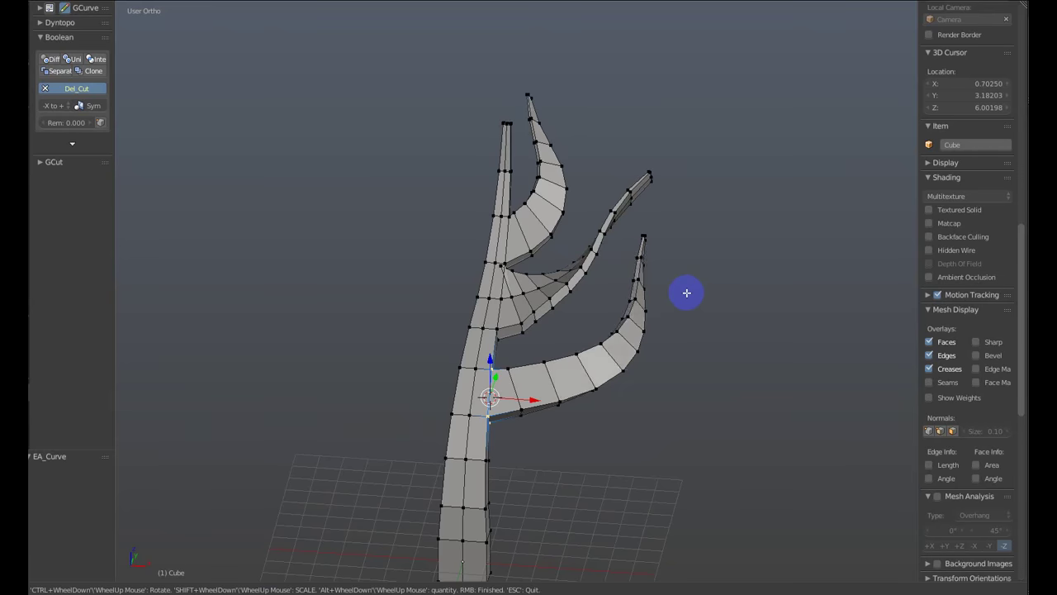
mouse_move(684, 293)
middle_mouse_down()
mouse_move(540, 422)
mouse_move(630, 421)
mouse_move(604, 418)
mouse_move(538, 367)
middle_mouse_up()
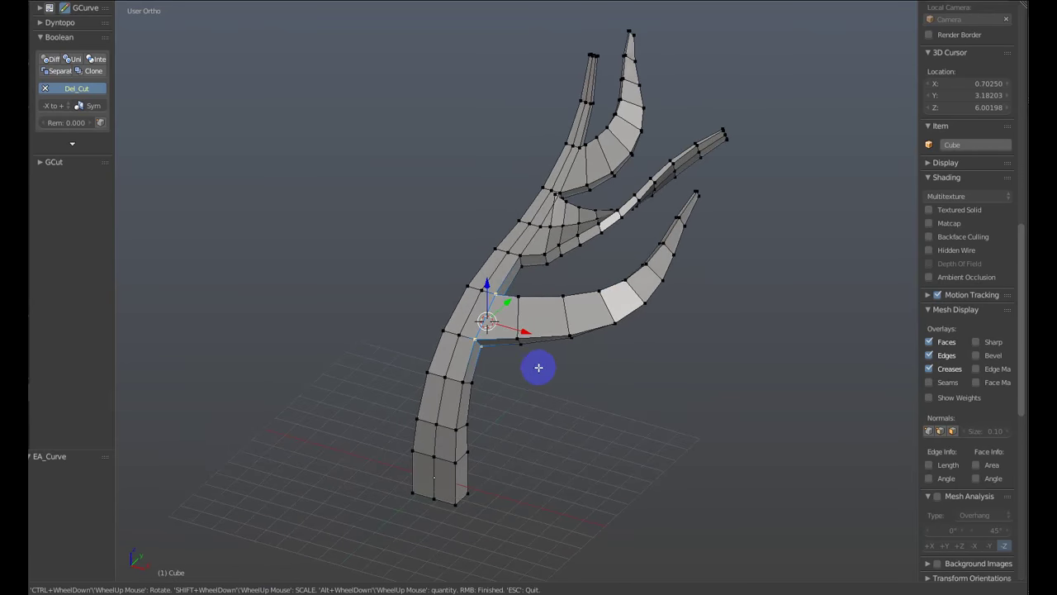
right_click(500, 379)
right_click(481, 409)
Draw a stroke from the base face and extrude the lowest branch along it with EA_Curve.
mouse_move(482, 413)
middle_mouse_down()
mouse_move(520, 438)
mouse_move(538, 429)
middle_mouse_up()
key("d")
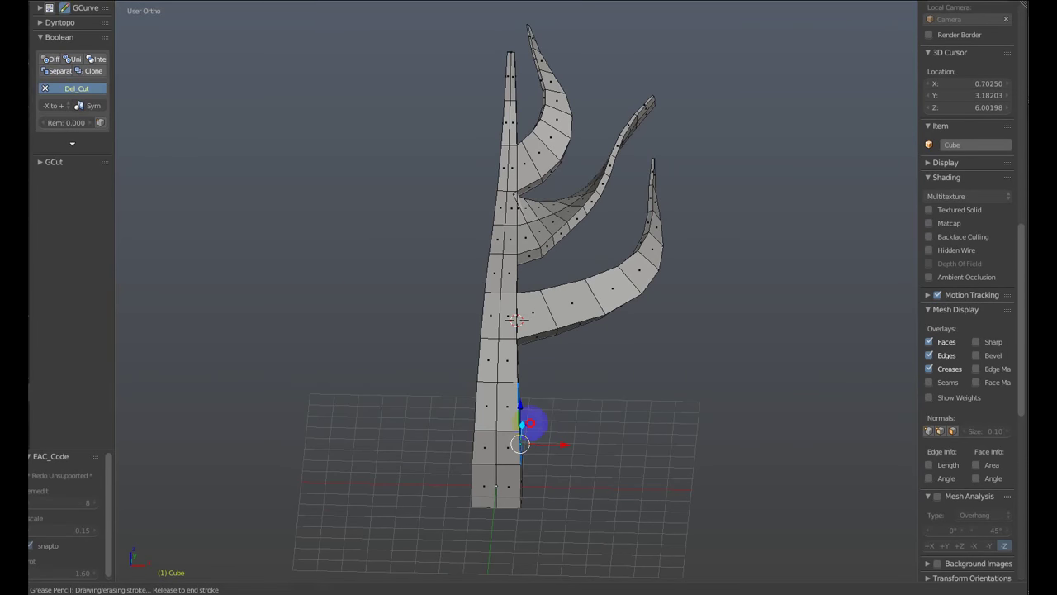
mouse_move(690, 261)
middle_mouse_down()
mouse_move(641, 279)
mouse_move(573, 260)
mouse_move(652, 291)
mouse_move(656, 323)
mouse_move(644, 332)
middle_mouse_up()
key("q")
left_click(624, 356)
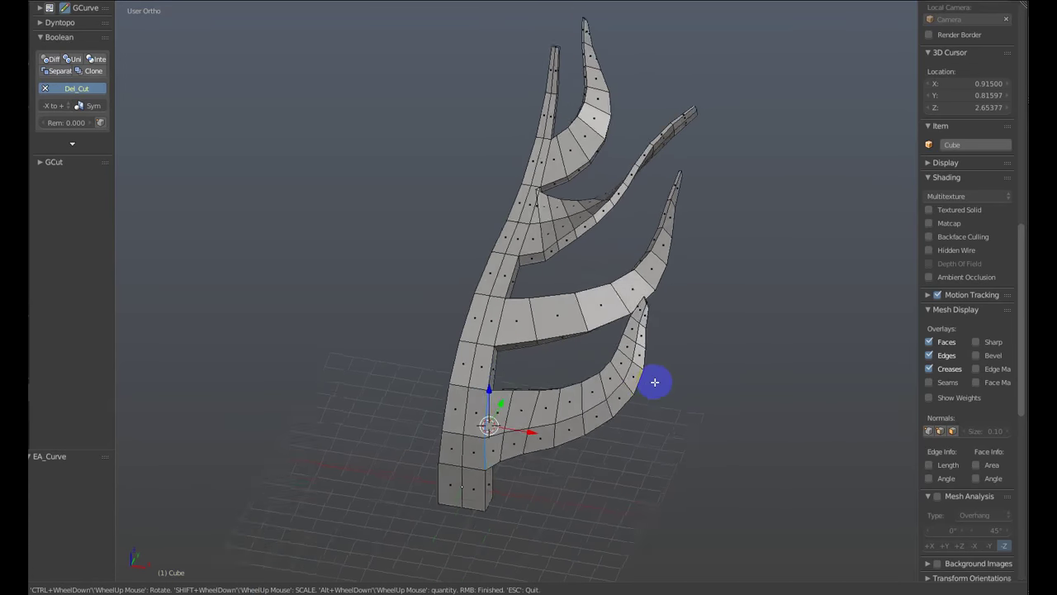
mouse_move(662, 378)
middle_mouse_down()
mouse_move(639, 355)
mouse_move(746, 340)
mouse_move(732, 296)
mouse_move(618, 303)
mouse_move(587, 333)
mouse_move(607, 361)
mouse_move(589, 405)
mouse_move(598, 370)
mouse_move(556, 356)
mouse_move(593, 359)
middle_mouse_up()
right_click(557, 356)
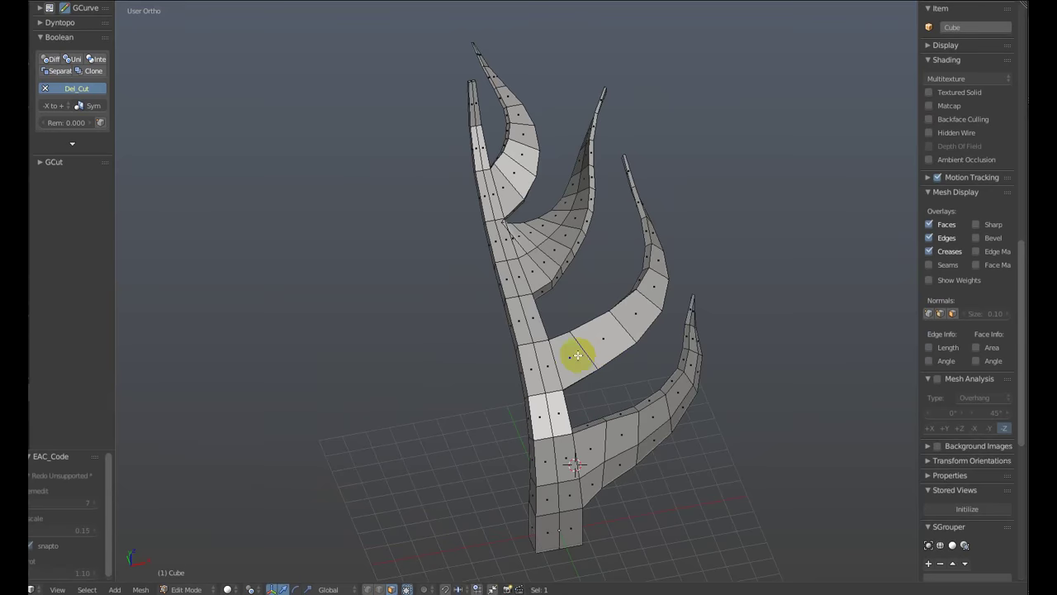
mouse_move(546, 302)
middle_mouse_down()
mouse_move(566, 302)
mouse_move(595, 349)
mouse_move(519, 283)
mouse_move(644, 306)
mouse_move(560, 257)
mouse_move(496, 286)
mouse_move(463, 329)
mouse_move(390, 315)
middle_mouse_up()
Symmetrize the mesh from +X to -X in Object Mode, then return to Edit Mode.
key("Tab")
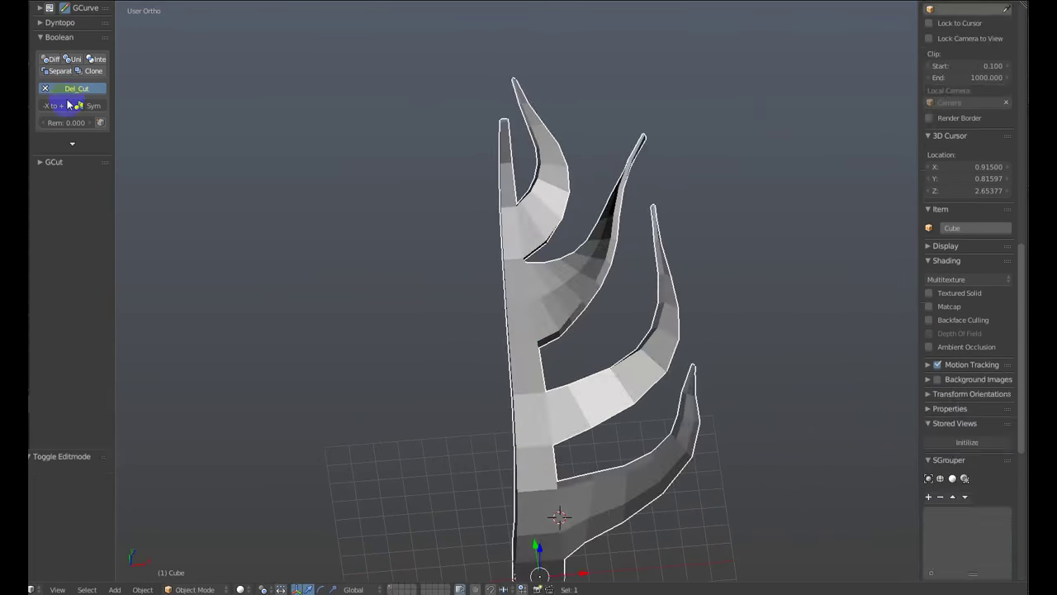
left_click(91, 107)
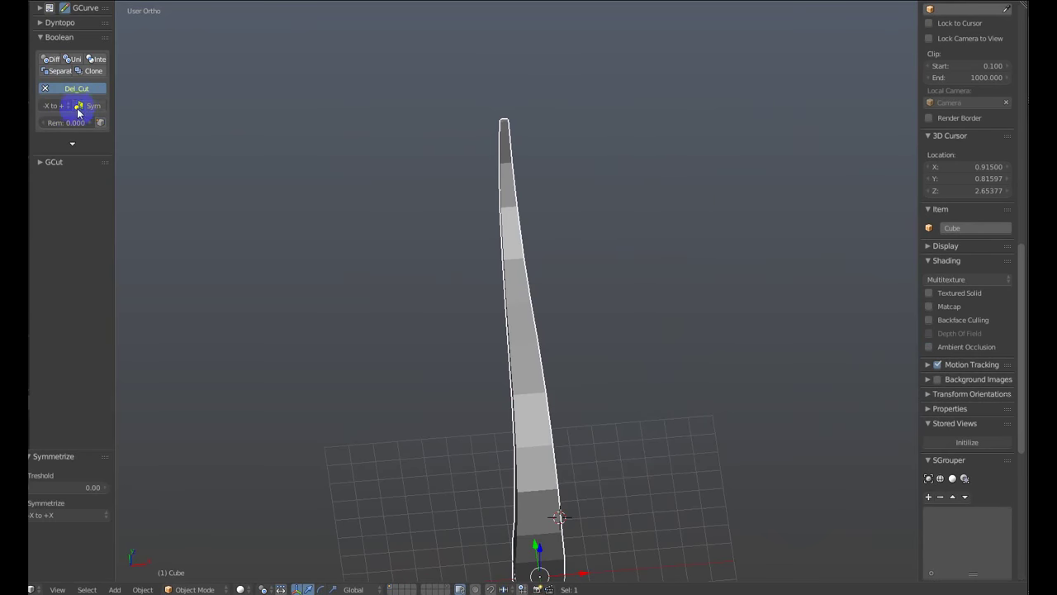
left_click(67, 520)
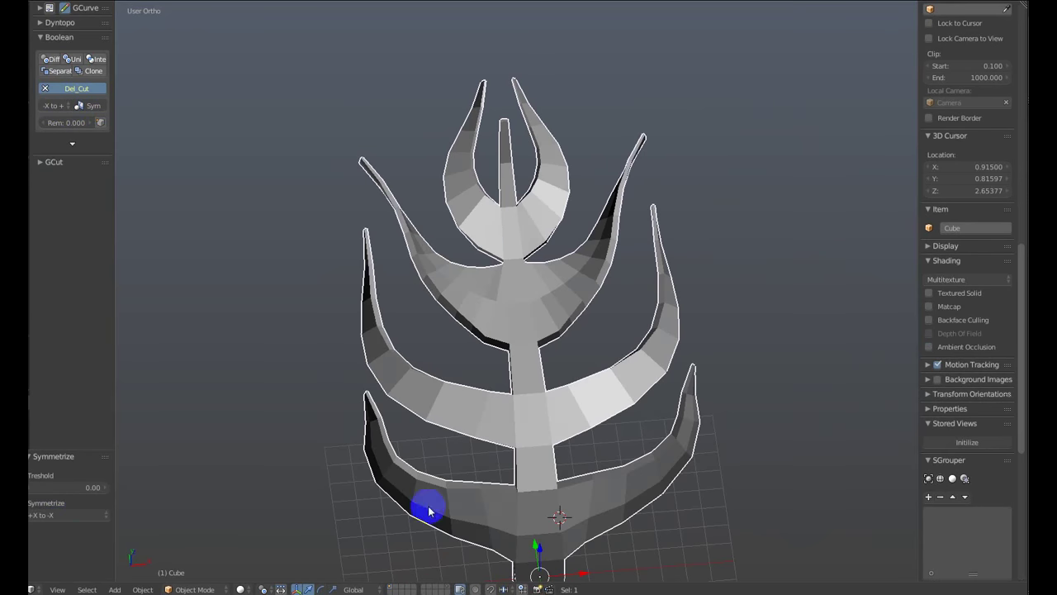
mouse_move(428, 513)
middle_mouse_down()
mouse_move(611, 385)
mouse_move(585, 338)
mouse_move(656, 354)
mouse_move(636, 386)
mouse_move(628, 349)
mouse_move(602, 331)
mouse_move(595, 302)
mouse_move(552, 339)
mouse_move(597, 355)
middle_mouse_up()
key("Tab")
Select all vertices and merge the duplicate overlapping vertices with Remove Doubles.
key("a")
left_click(597, 355)
key("ctrl+v")
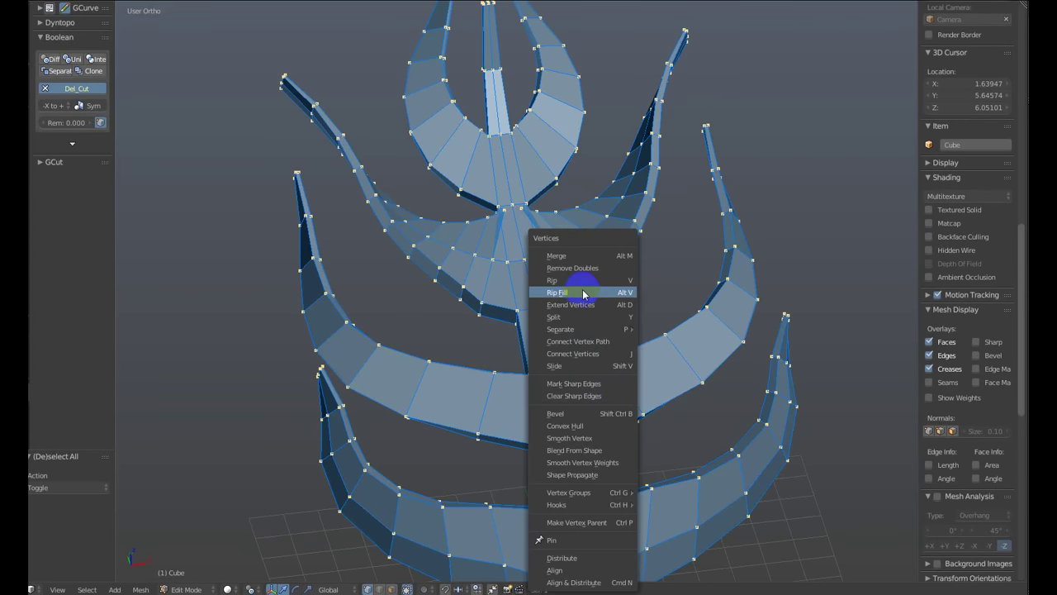
left_click(573, 268)
scroll(554, 330, "down", 3)
mouse_move(578, 378)
middle_mouse_down()
mouse_move(496, 359)
mouse_move(561, 378)
mouse_move(597, 420)
middle_mouse_up()
Toggle to Object Mode and back, switch to face select, and move a face by -0.770, 0.164, -0.478.
key("Tab")
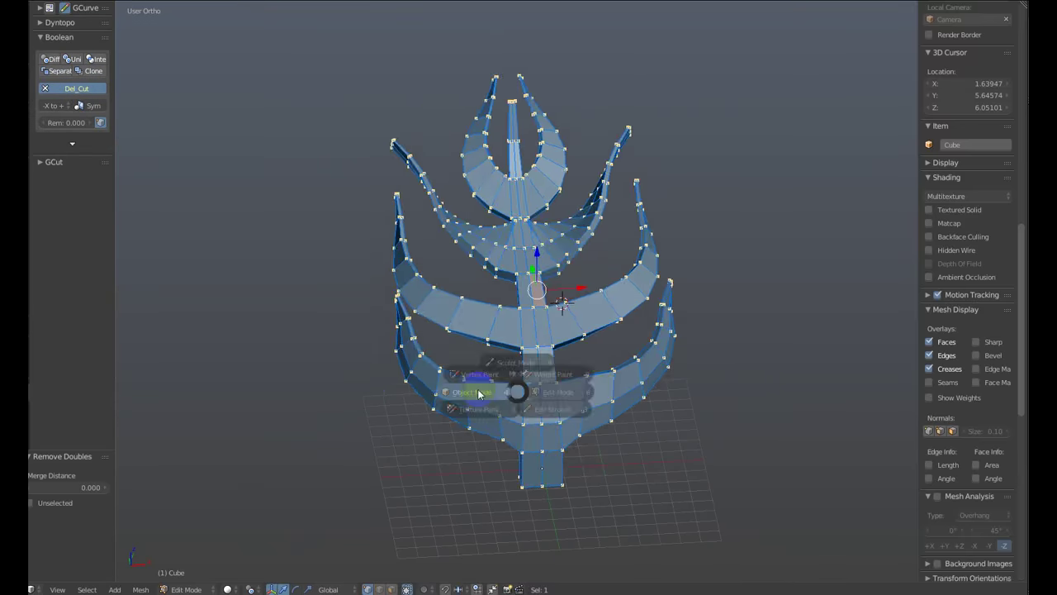
left_click(479, 395)
mouse_move(479, 395)
middle_mouse_down()
mouse_move(354, 347)
mouse_move(406, 333)
mouse_move(468, 358)
mouse_move(637, 390)
mouse_move(594, 396)
middle_mouse_up()
key("Tab")
key("3")
left_click_drag(603, 395, 587, 399)
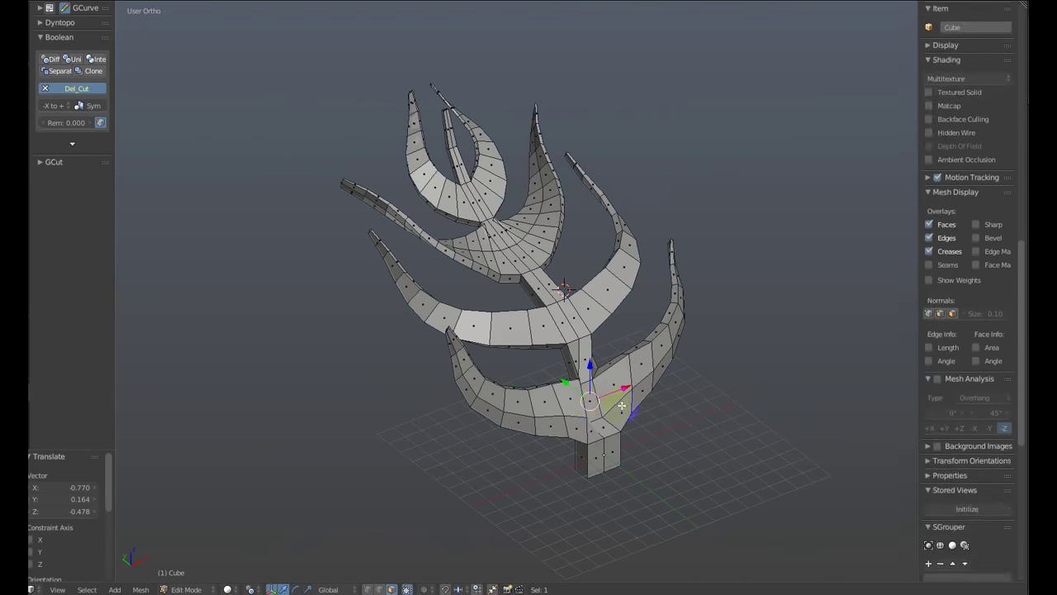
In Left Ortho, sketch a stroke from the trunk's centre and convert it into a curved branch with EA_Curve.
middle_click_drag(621, 404, 715, 367, "alt")
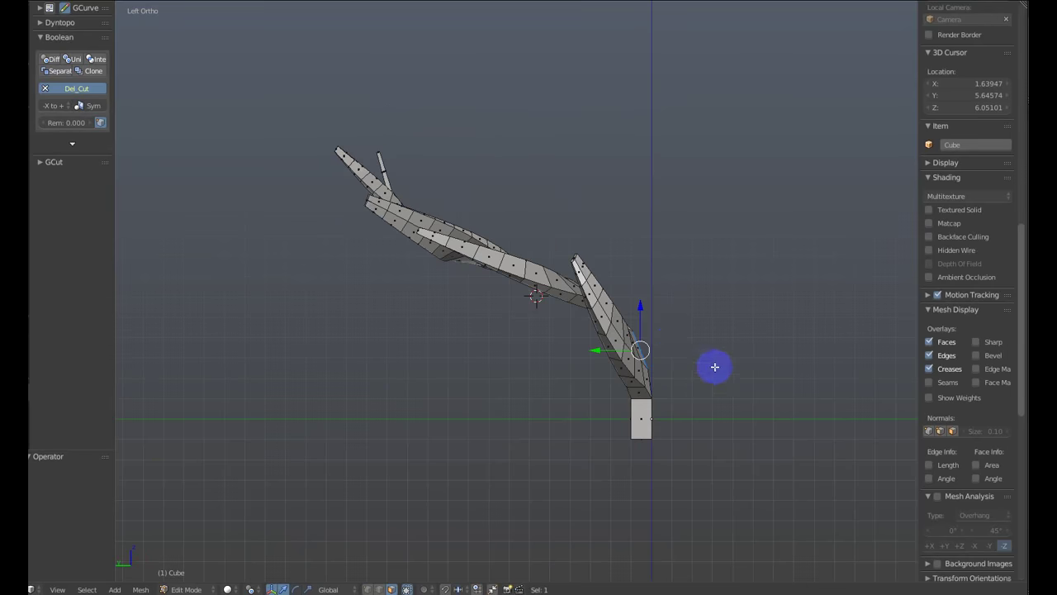
key("d")
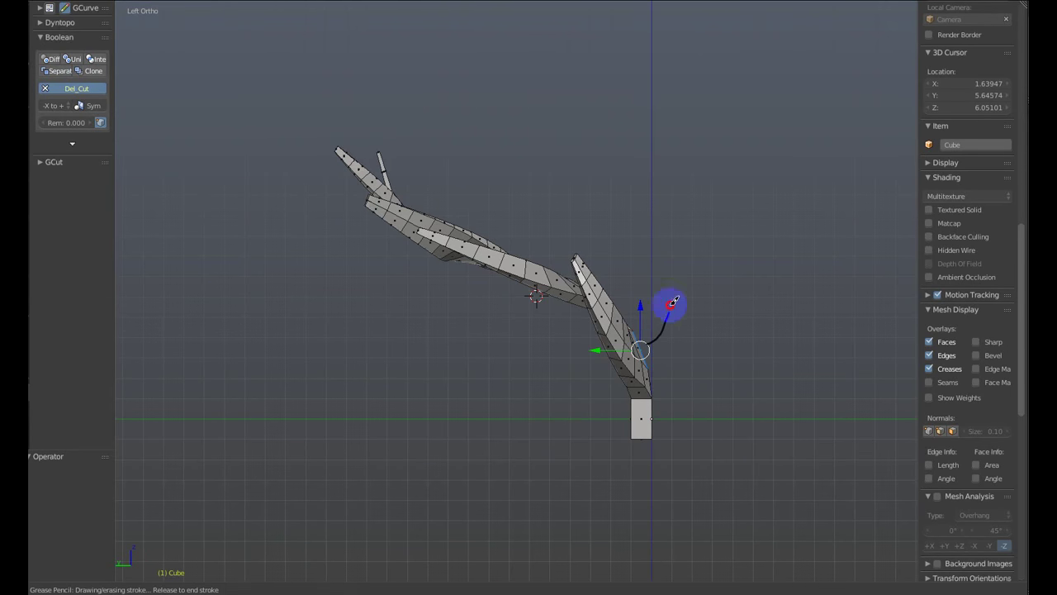
key("w")
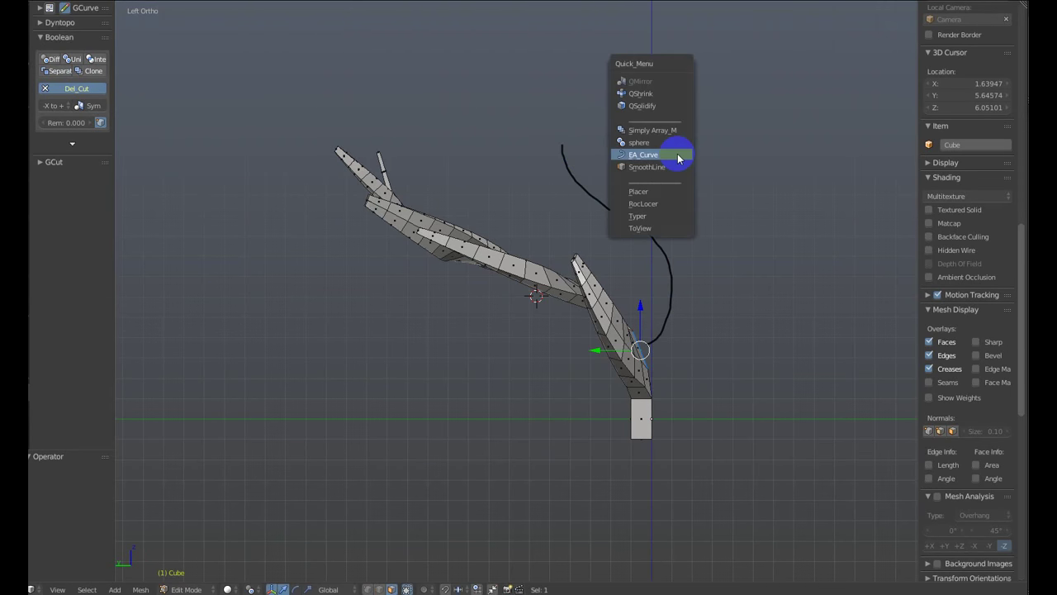
left_click(680, 154)
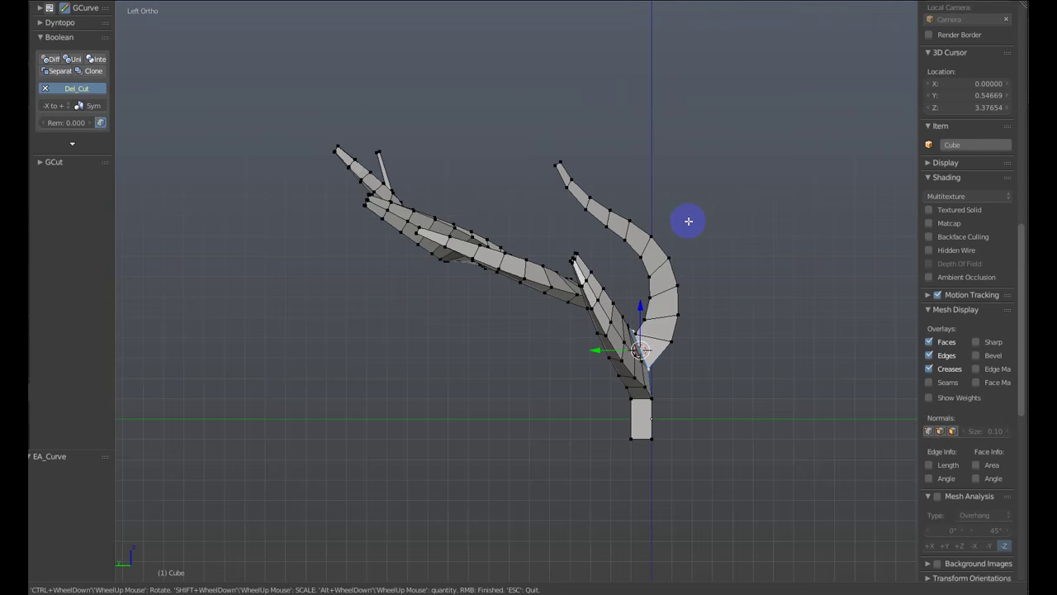
mouse_move(689, 220)
middle_mouse_down()
mouse_move(656, 254)
mouse_move(682, 272)
mouse_move(641, 247)
mouse_move(593, 288)
mouse_move(587, 306)
mouse_move(601, 319)
mouse_move(642, 314)
mouse_move(651, 324)
middle_mouse_up()
right_click(593, 287)
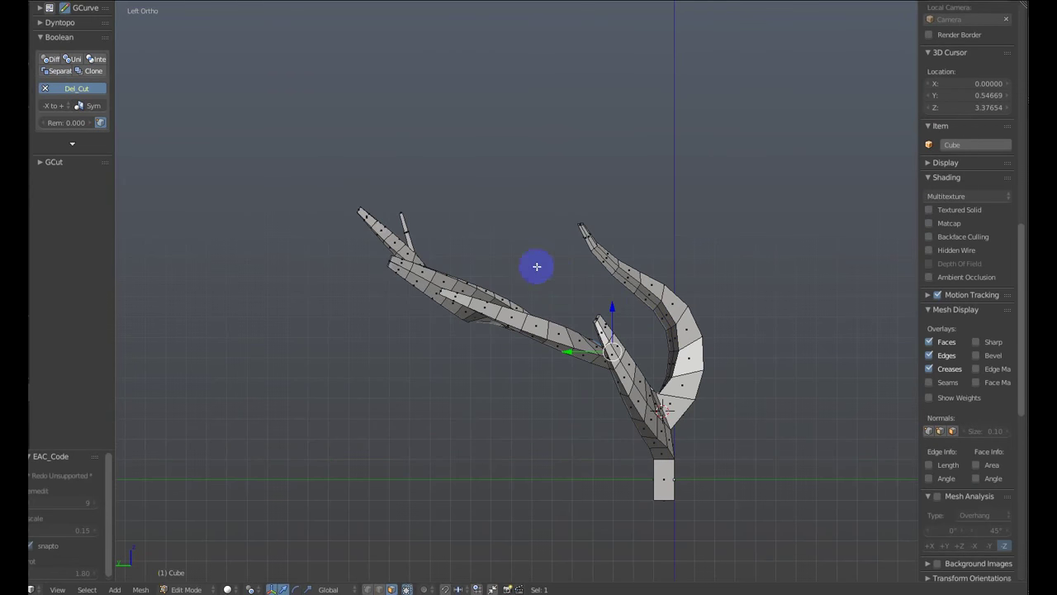
Sketch a second stroke and turn it into another curved branch with EA_Curve.
key("d")
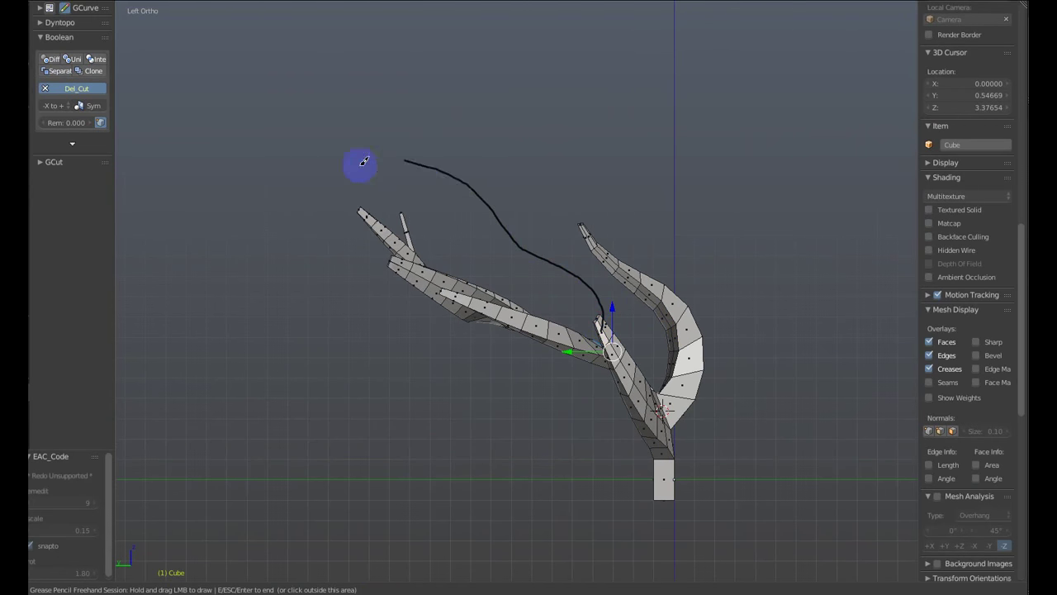
key("Escape")
key("q")
left_click(538, 239)
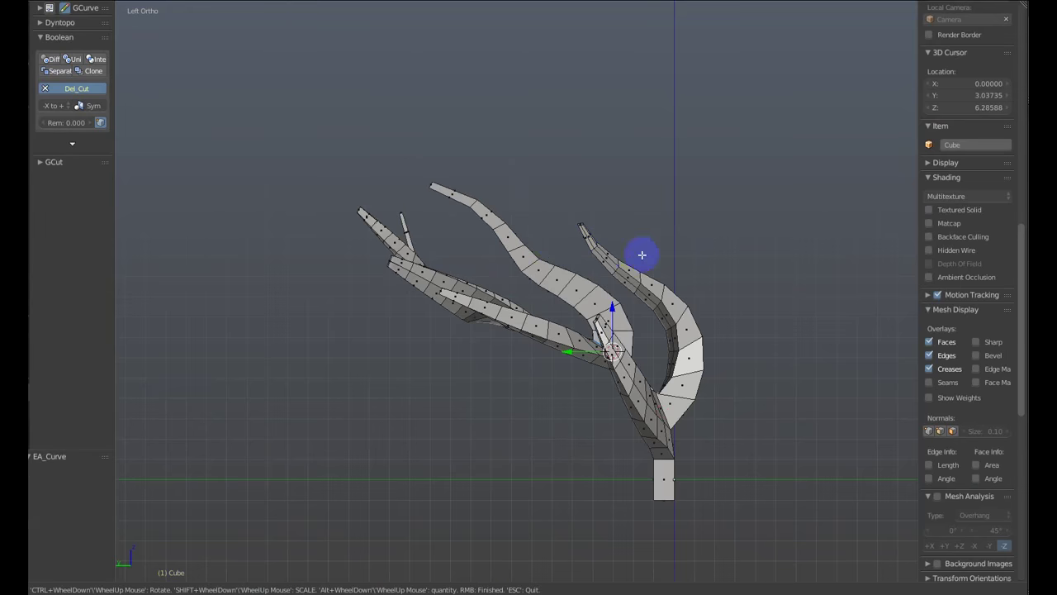
middle_click_drag(642, 253, 617, 296, "alt")
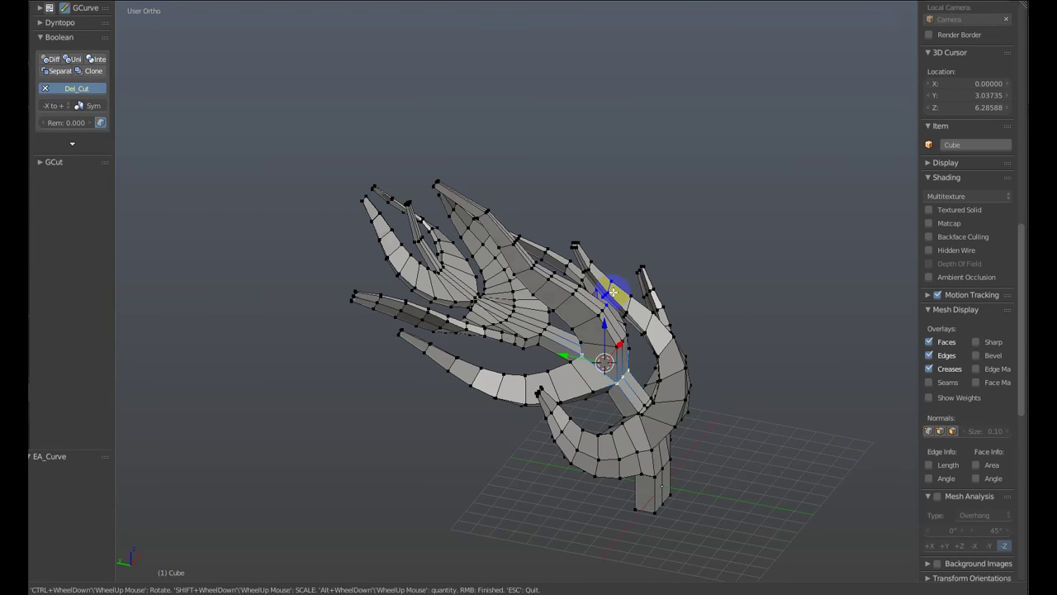
In edge select, SmoothLine a branch's boundary edge loop with spacing influence raised to 37.27.
mouse_move(616, 284)
middle_mouse_down()
mouse_move(743, 290)
mouse_move(663, 352)
mouse_move(579, 323)
mouse_move(488, 229)
mouse_move(523, 201)
mouse_move(626, 189)
mouse_move(697, 251)
mouse_move(797, 306)
mouse_move(729, 288)
mouse_move(630, 330)
mouse_move(684, 347)
mouse_move(495, 276)
mouse_move(609, 303)
mouse_move(654, 299)
mouse_move(618, 318)
mouse_move(633, 289)
mouse_move(534, 211)
mouse_move(443, 189)
mouse_move(634, 280)
middle_mouse_up()
key("2")
right_click(629, 301, "alt")
key("q")
left_click(603, 336)
key("F6")
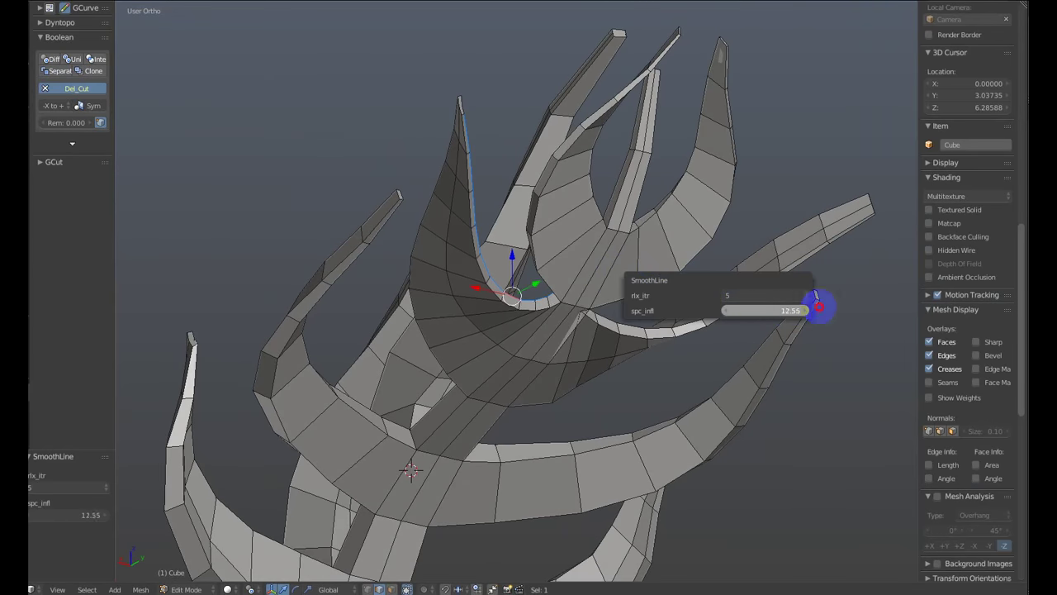
left_click_drag(139, 275, 149, 275)
mouse_move(389, 306)
middle_mouse_down()
mouse_move(471, 425)
mouse_move(520, 444)
mouse_move(540, 430)
mouse_move(465, 358)
mouse_move(524, 361)
mouse_move(427, 344)
mouse_move(553, 354)
mouse_move(435, 271)
middle_mouse_up()
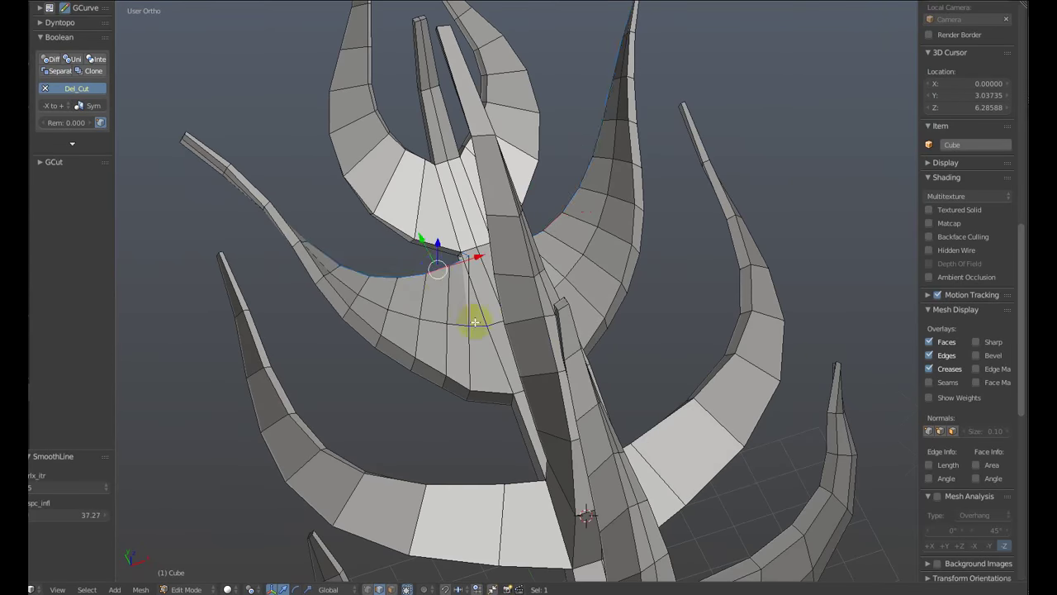
SmoothLine another branch's edge loop with 10 relax iterations and 19.24 spacing influence.
mouse_move(474, 323)
middle_mouse_down()
mouse_move(512, 337)
mouse_move(479, 358)
mouse_move(479, 405)
mouse_move(462, 311)
mouse_move(540, 288)
mouse_move(349, 299)
mouse_move(278, 286)
mouse_move(366, 302)
mouse_move(325, 308)
mouse_move(407, 319)
middle_mouse_up()
right_click(513, 343)
left_click(513, 341)
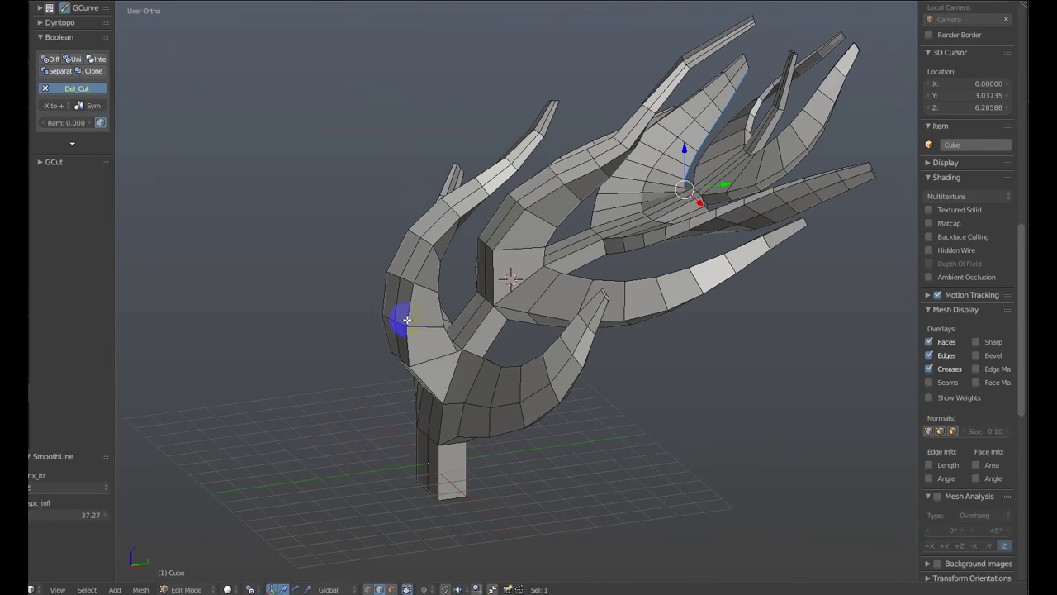
mouse_move(433, 388)
middle_mouse_down()
mouse_move(463, 330)
mouse_move(442, 341)
middle_mouse_up()
key("w")
left_click(455, 339)
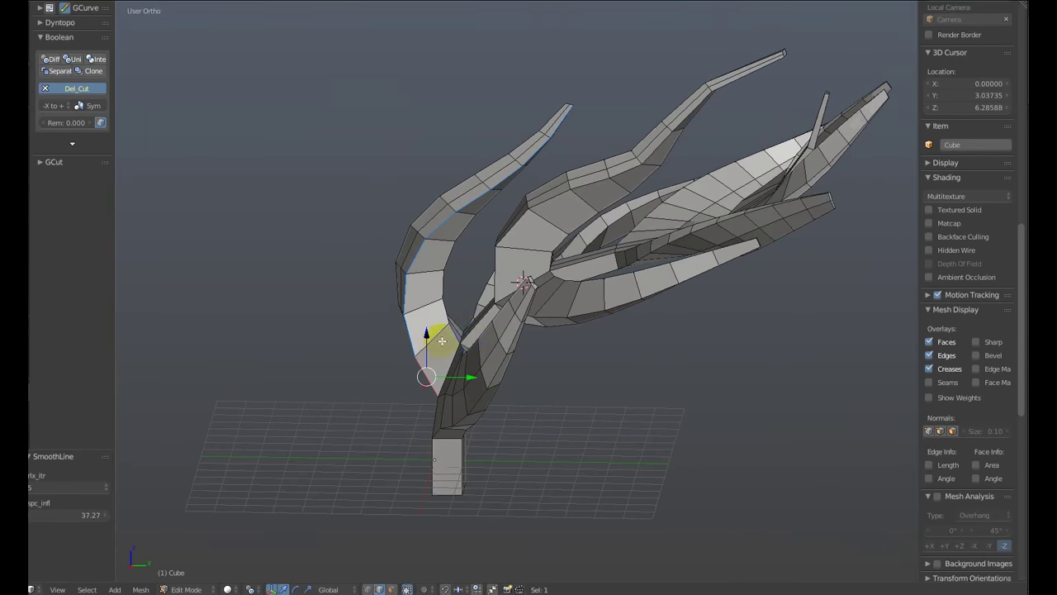
key("F6")
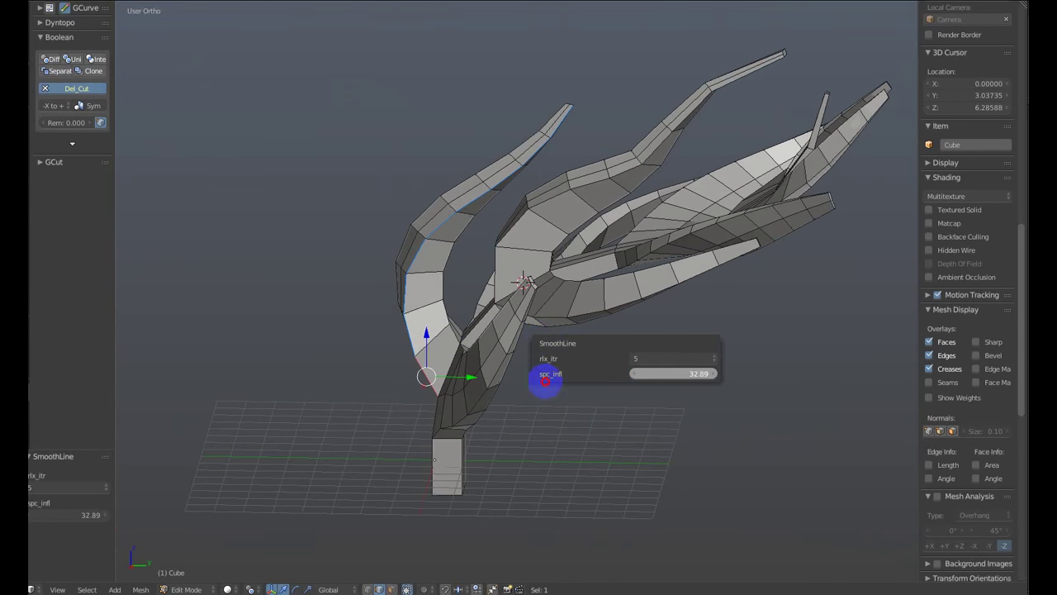
left_click_drag(138, 364, 137, 363)
left_click(670, 360)
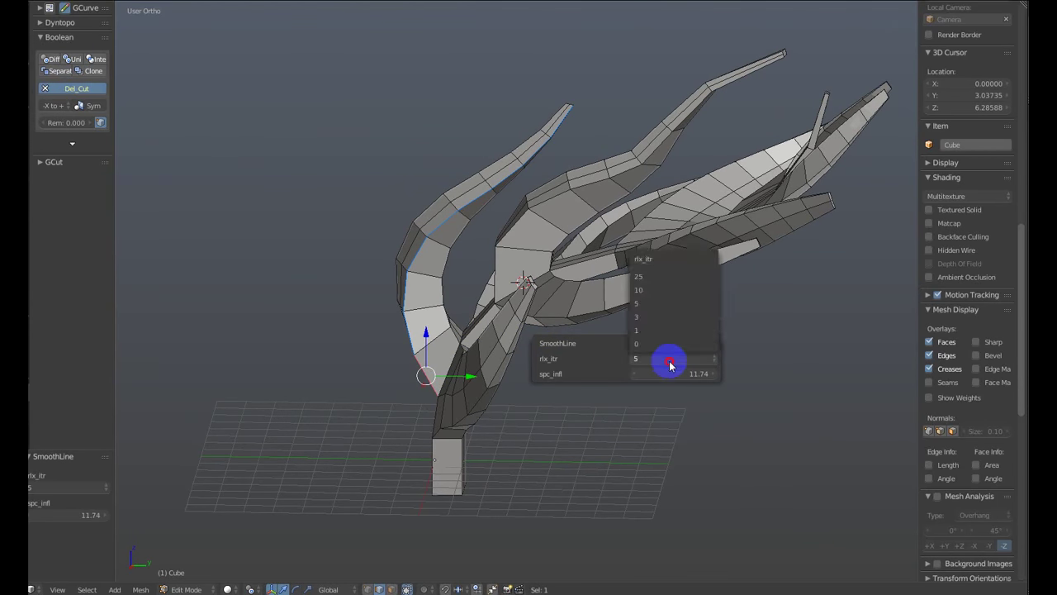
left_click(677, 292)
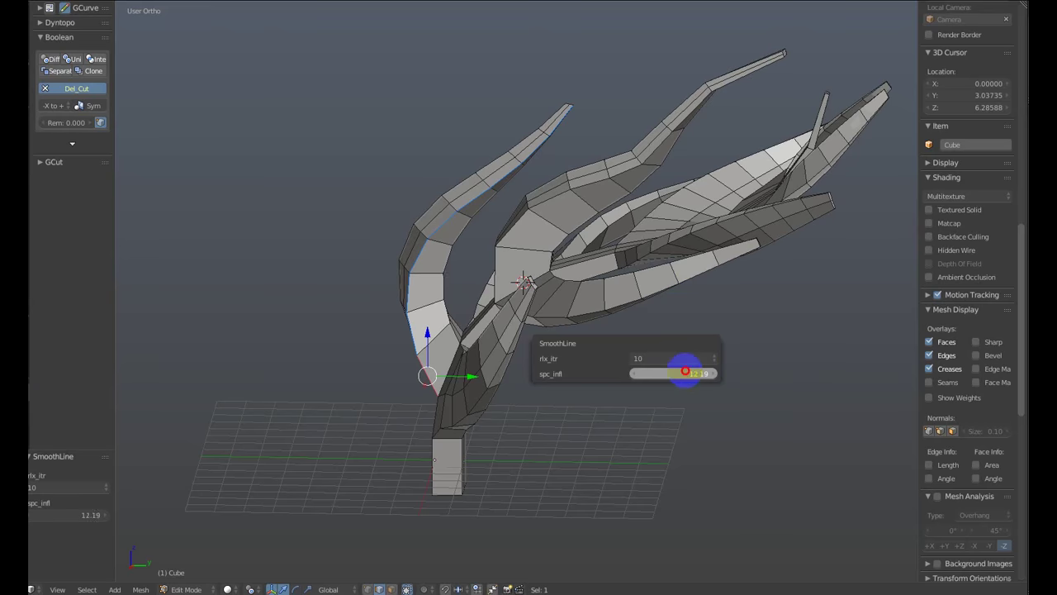
middle_click_drag(532, 334, 691, 343)
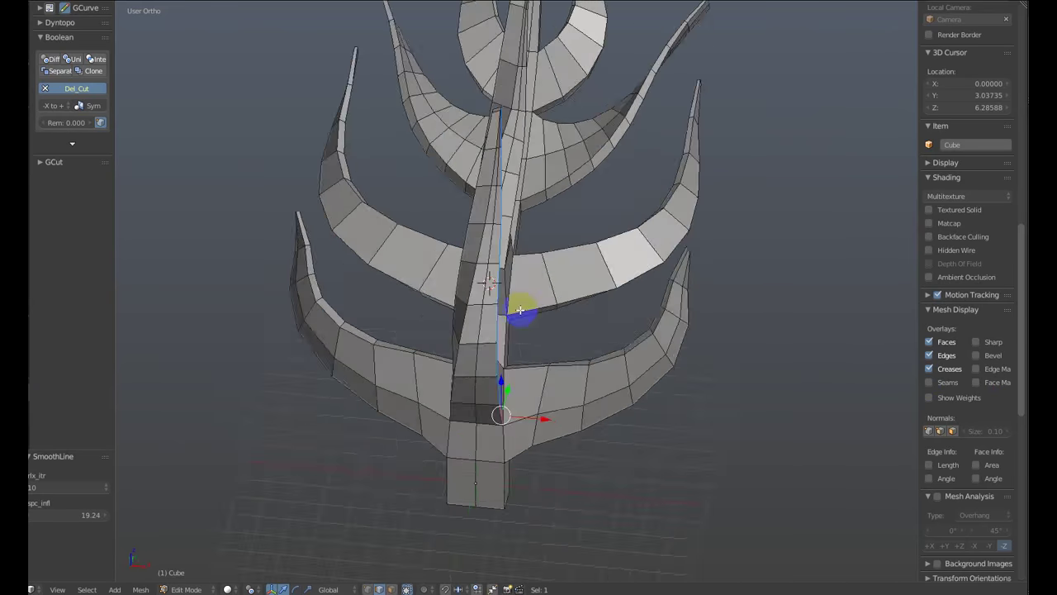
Select an edge path along the lowest branch's right side and smooth it with SmoothLine.
right_click(628, 413, "ctrl")
middle_click_drag(627, 412, 696, 401)
right_click(696, 403)
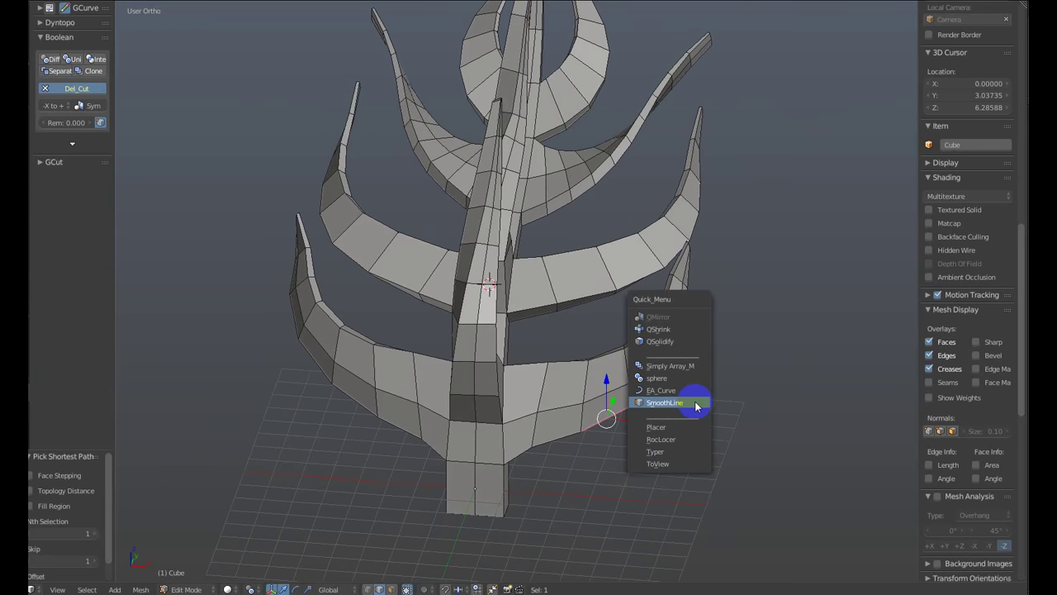
left_click(695, 411)
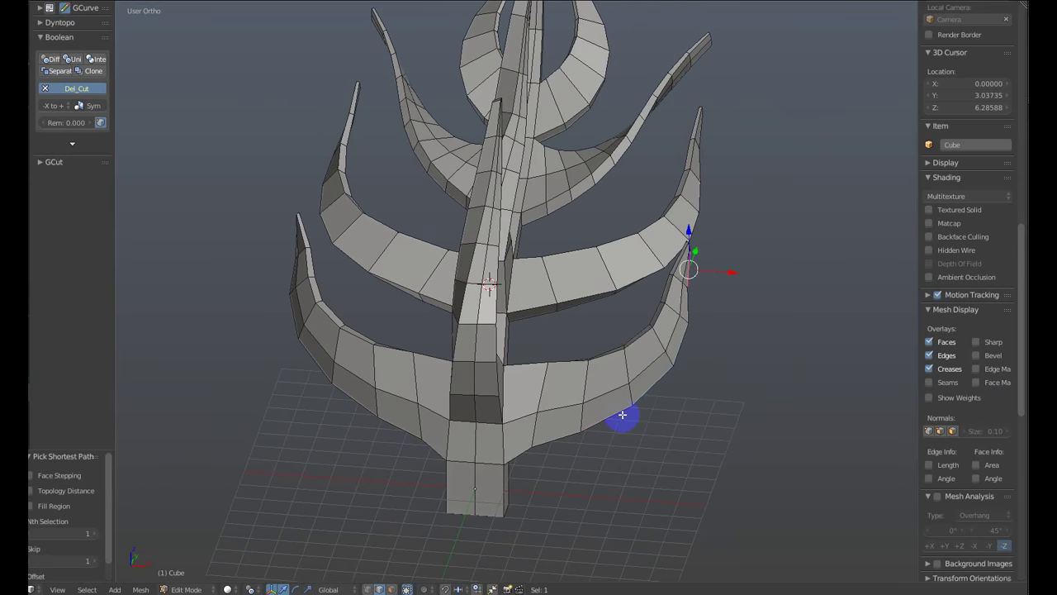
key("q")
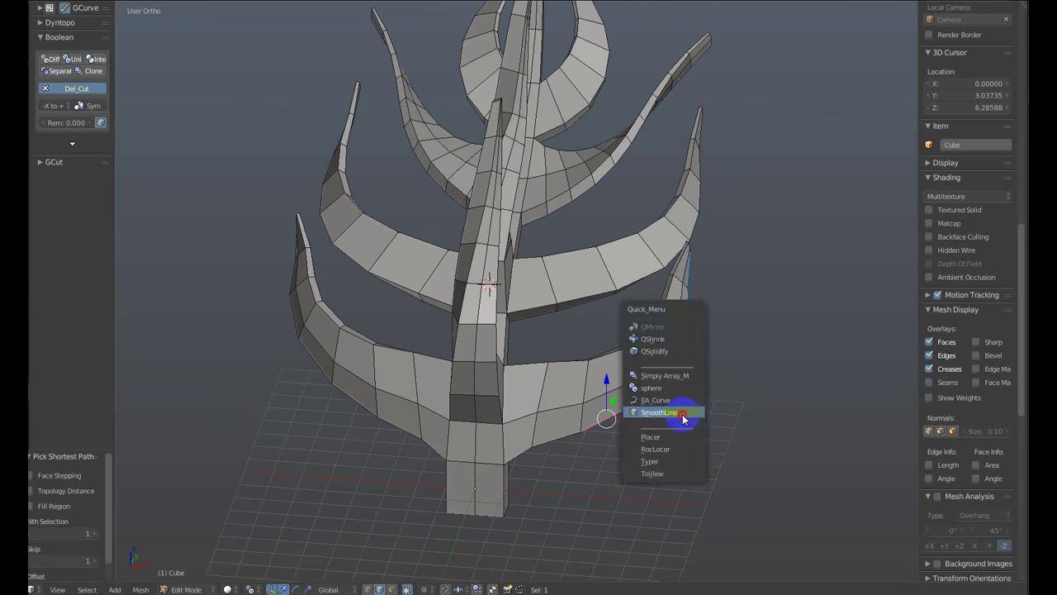
left_click(683, 412)
mouse_move(717, 394)
middle_mouse_down()
mouse_move(684, 371)
mouse_move(732, 361)
mouse_move(734, 386)
middle_mouse_up()
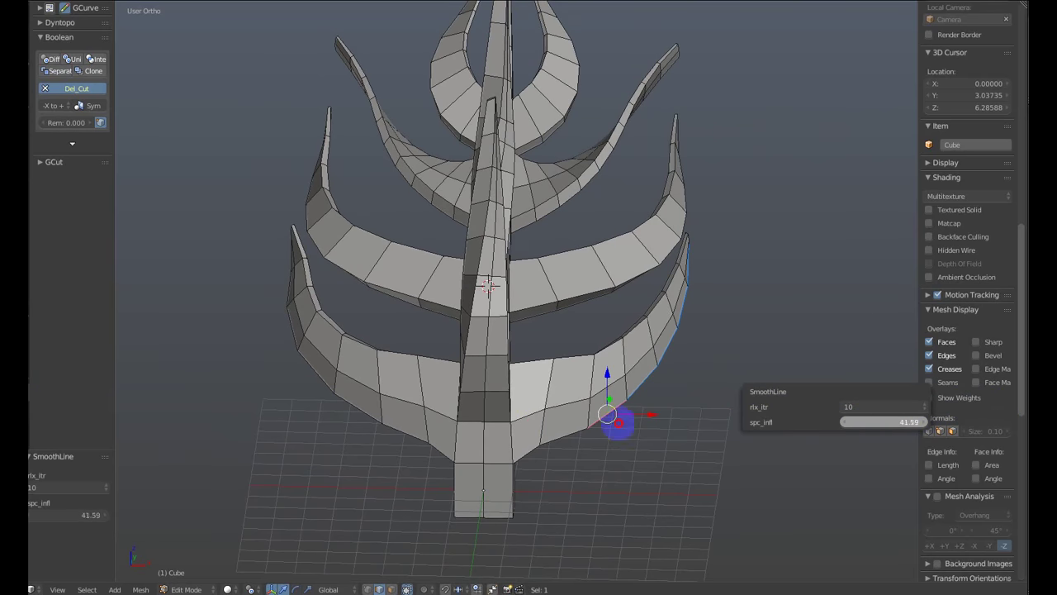
mouse_move(800, 366)
middle_mouse_down()
mouse_move(545, 430)
mouse_move(578, 421)
mouse_move(559, 427)
mouse_move(500, 361)
middle_mouse_up()
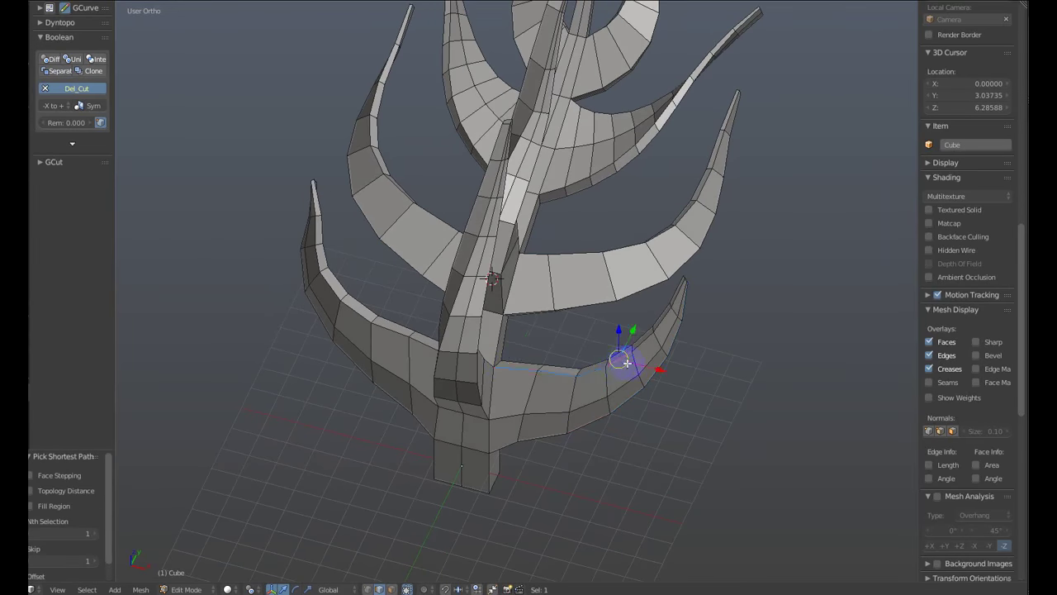
Smooth the lowest branch's left-side edges with two SmoothLine passes, 10 iterations and 18.88 spacing influence.
right_click(778, 347)
left_click(779, 347)
mouse_move(778, 347)
middle_mouse_down()
mouse_move(830, 354)
mouse_move(717, 370)
mouse_move(776, 424)
mouse_move(567, 413)
mouse_move(682, 399)
mouse_move(578, 448)
mouse_move(478, 460)
middle_mouse_up()
key("Tab")
key("w")
left_click(590, 448)
key("w")
left_click(717, 465)
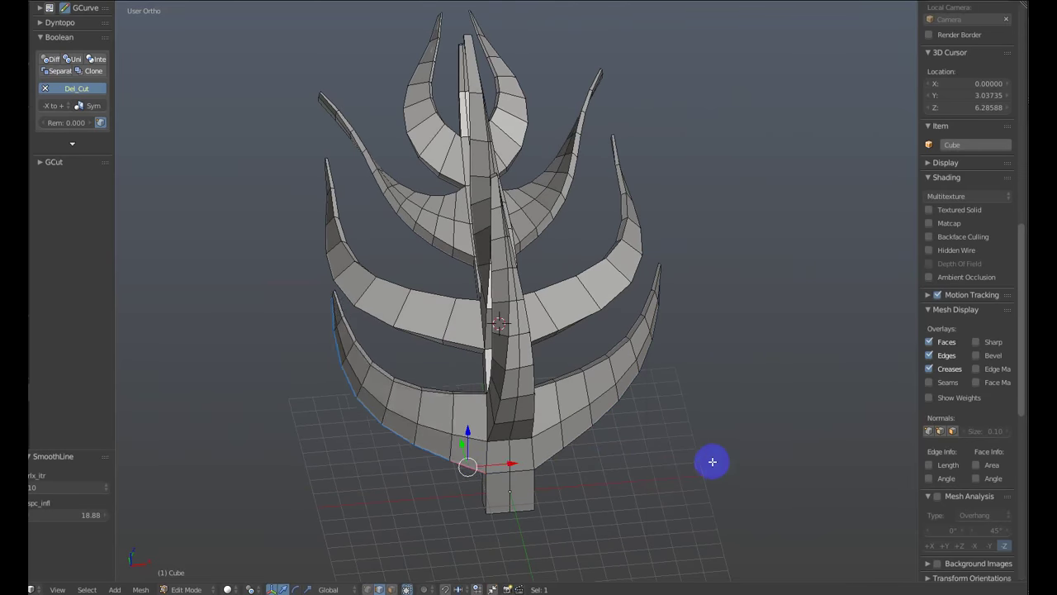
mouse_move(710, 460)
middle_mouse_down()
mouse_move(692, 413)
mouse_move(714, 430)
mouse_move(703, 455)
mouse_move(636, 439)
mouse_move(604, 375)
mouse_move(448, 347)
mouse_move(759, 369)
middle_mouse_up()
key("Tab")
key("Tab")
mouse_move(797, 414)
middle_mouse_down()
mouse_move(738, 446)
mouse_move(484, 378)
mouse_move(608, 342)
middle_mouse_up()
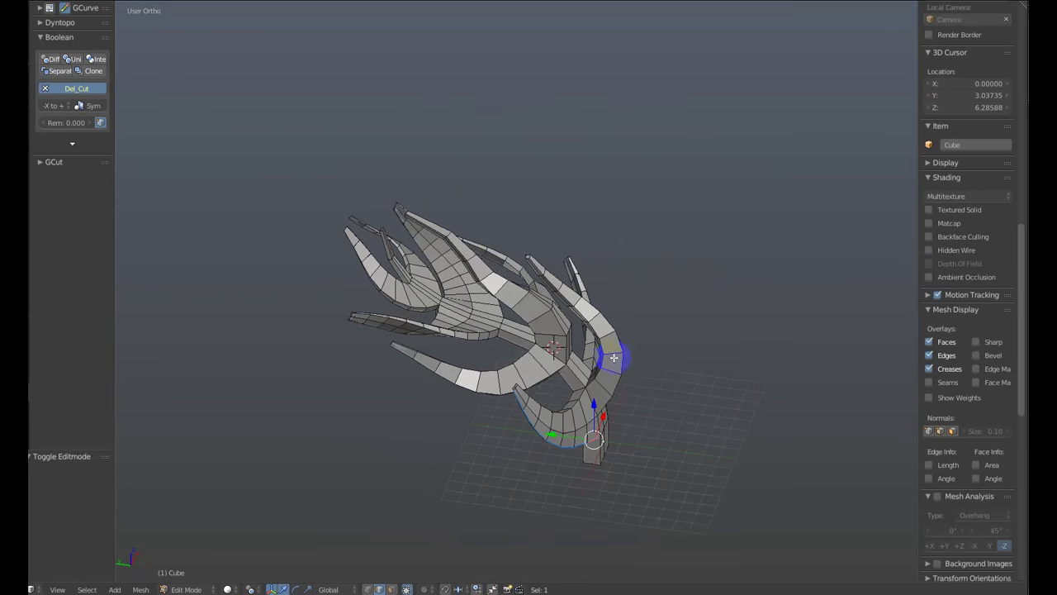